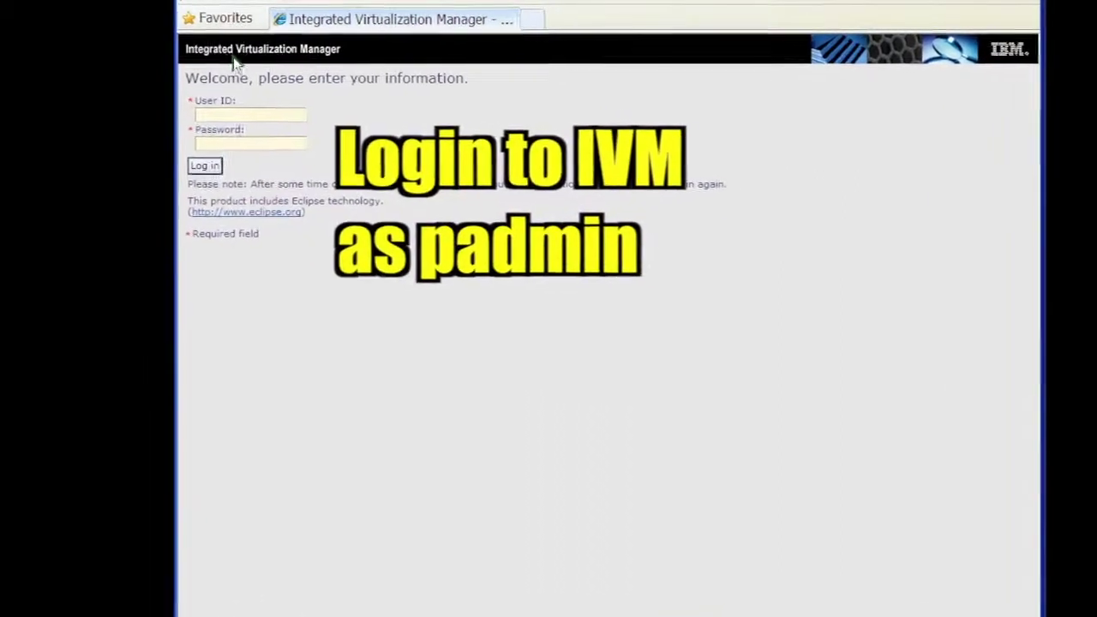
# Log in to IVM as user padmin with the administrator password
pyautogui.click(230, 114)
pyautogui.write('padmin')
pyautogui.click(226, 142)
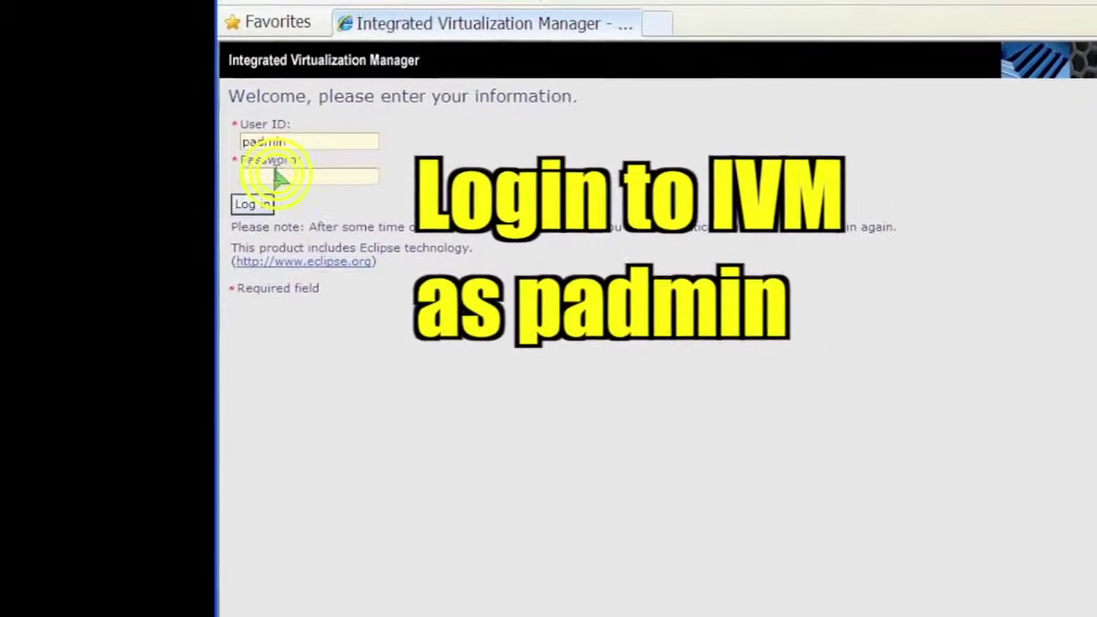
pyautogui.write('********')
pyautogui.click(253, 204)
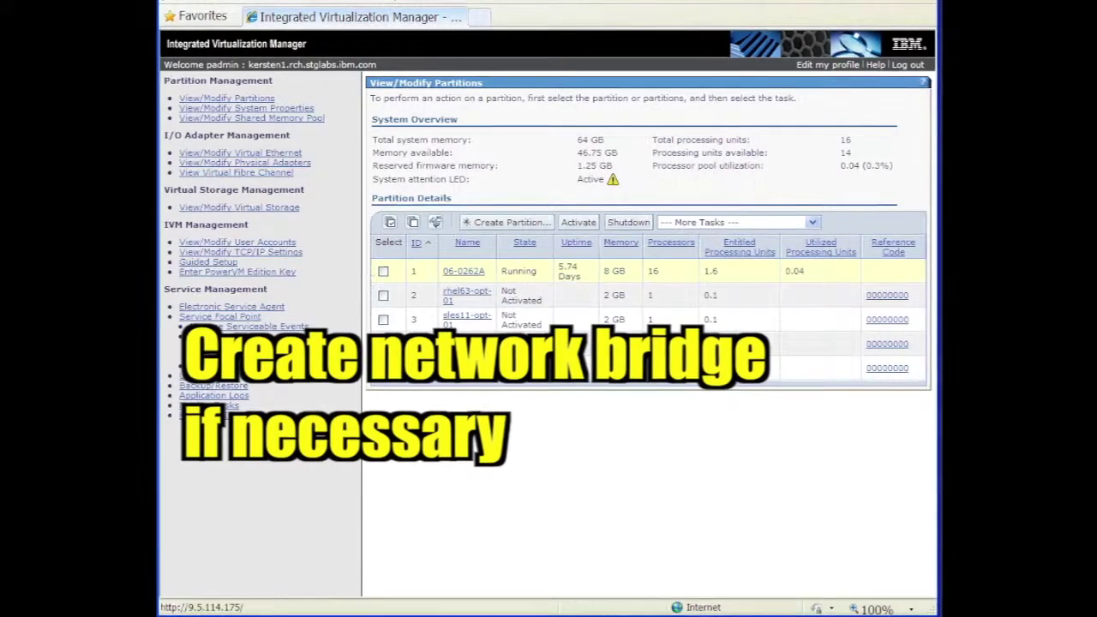
# Open View/Modify Virtual Ethernet from the navigation pane
pyautogui.click(281, 153)
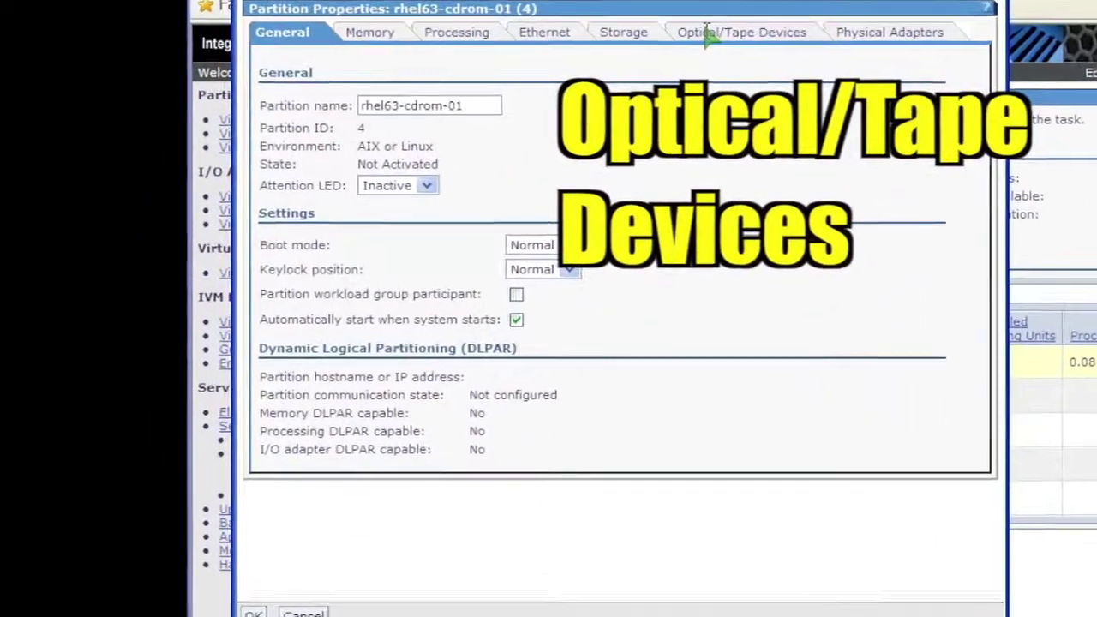
# Assign physical DVD drive cd0 to rhel63-cdrom-01 and unassign virtual optical device vtopt2
pyautogui.click(737, 33)
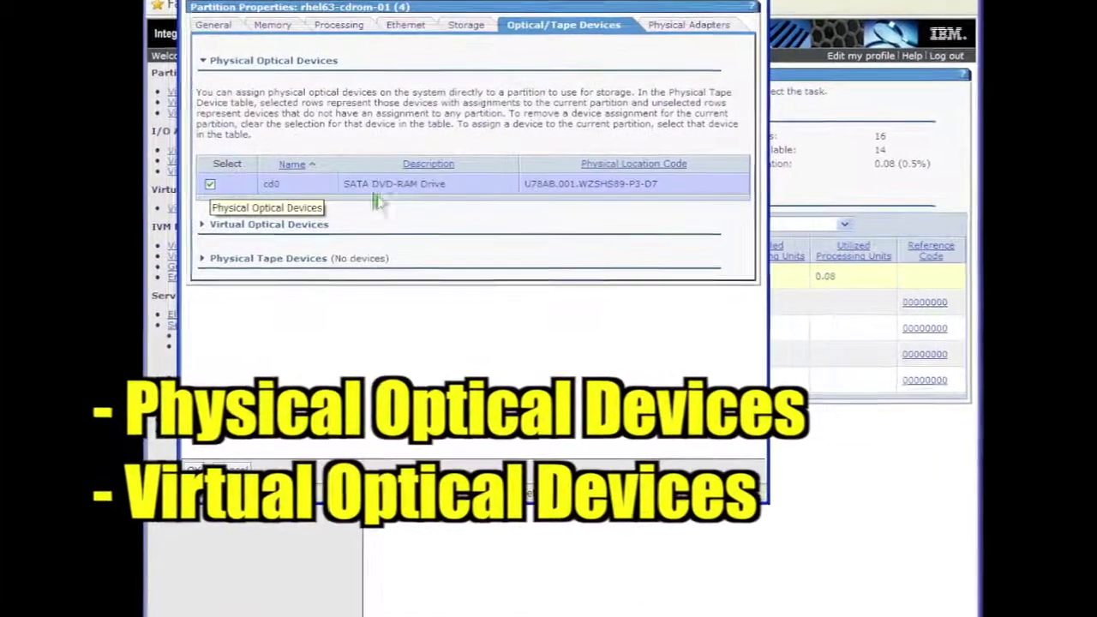
pyautogui.click(197, 226)
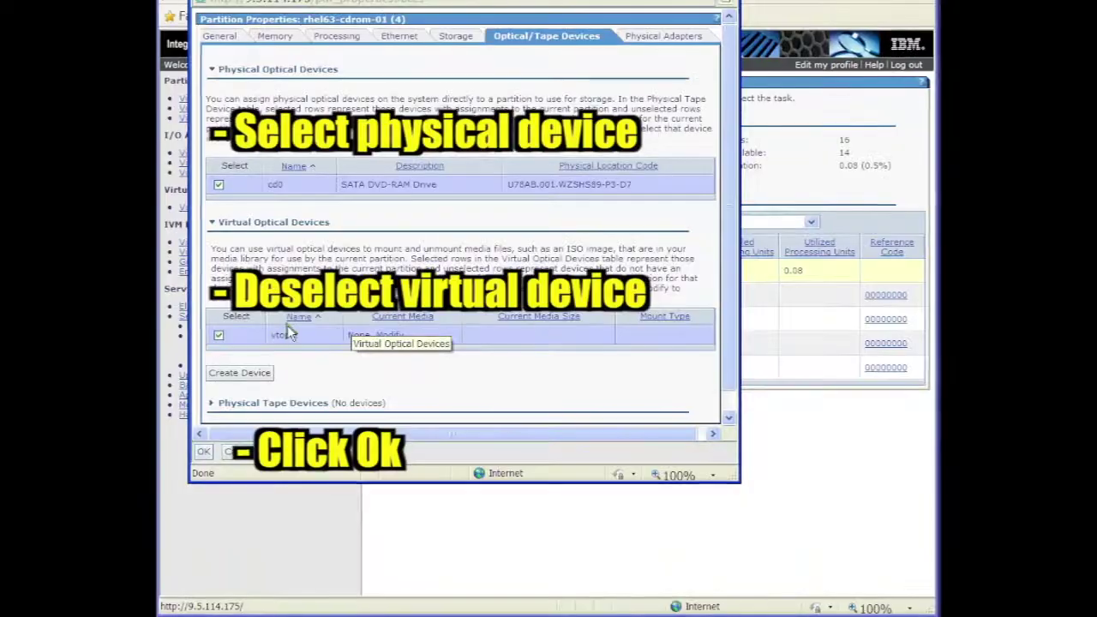
pyautogui.click(180, 379)
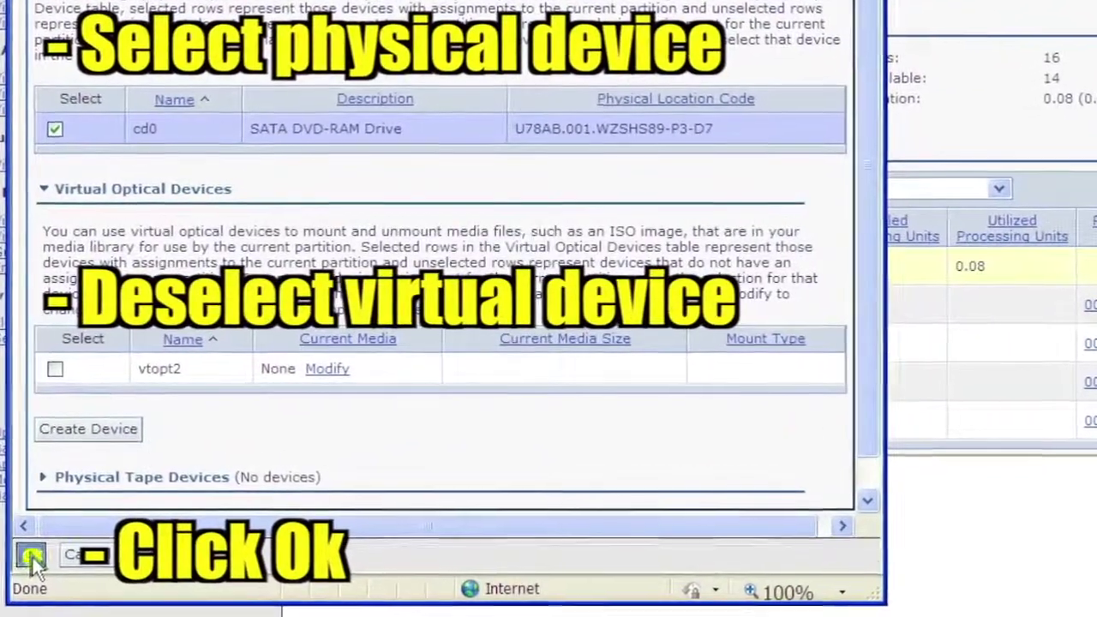
pyautogui.click(39, 553)
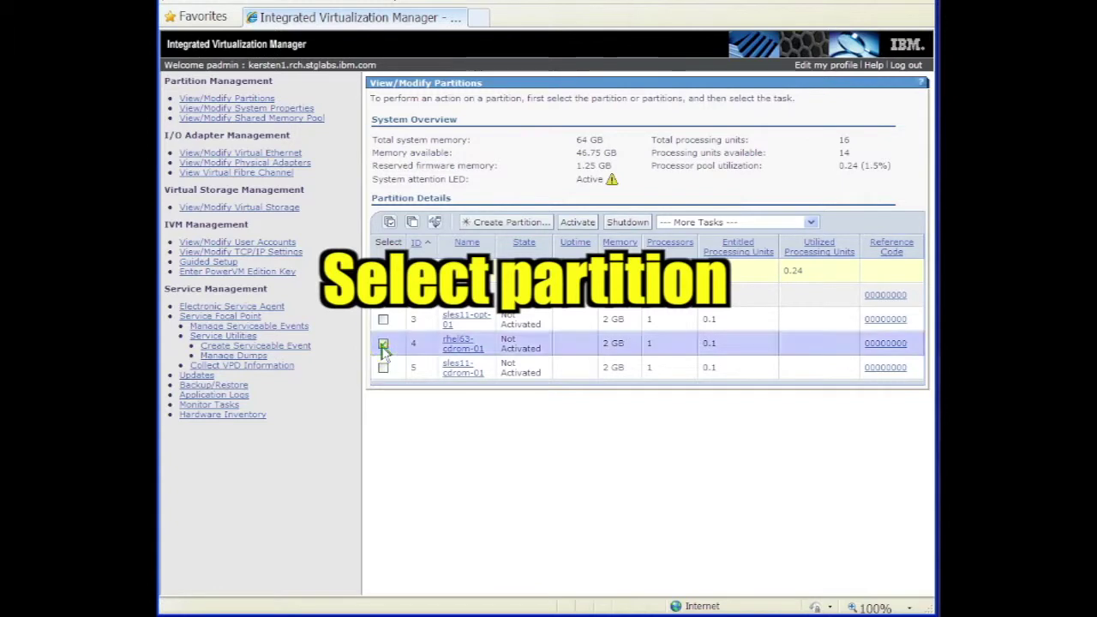
# Open a terminal window for partition 4, authenticating with the padmin password
pyautogui.click(809, 223)
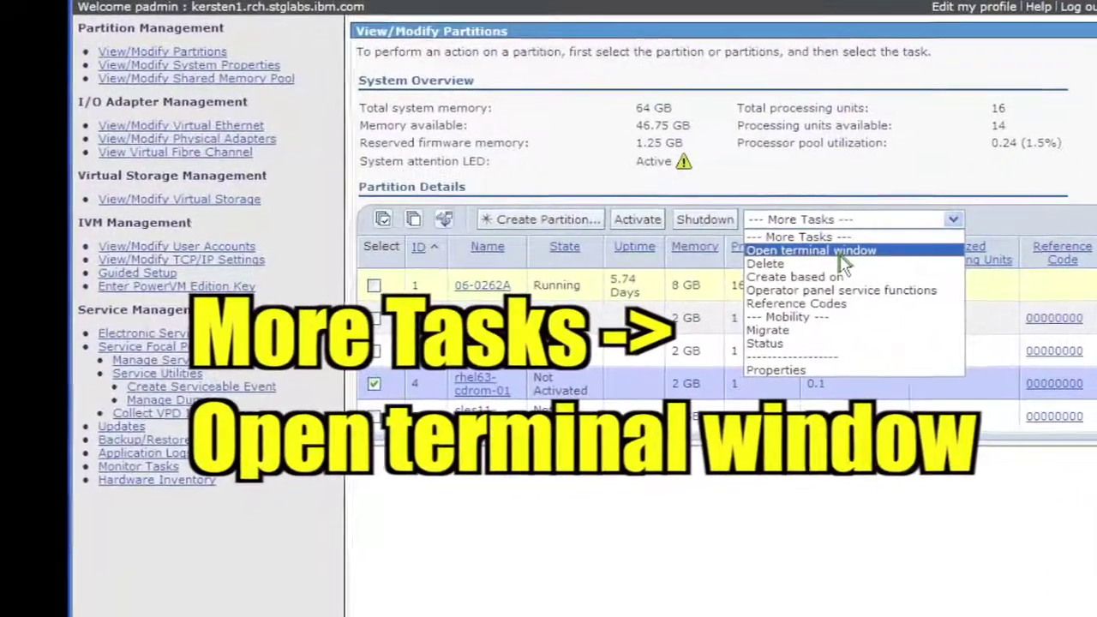
pyautogui.click(840, 252)
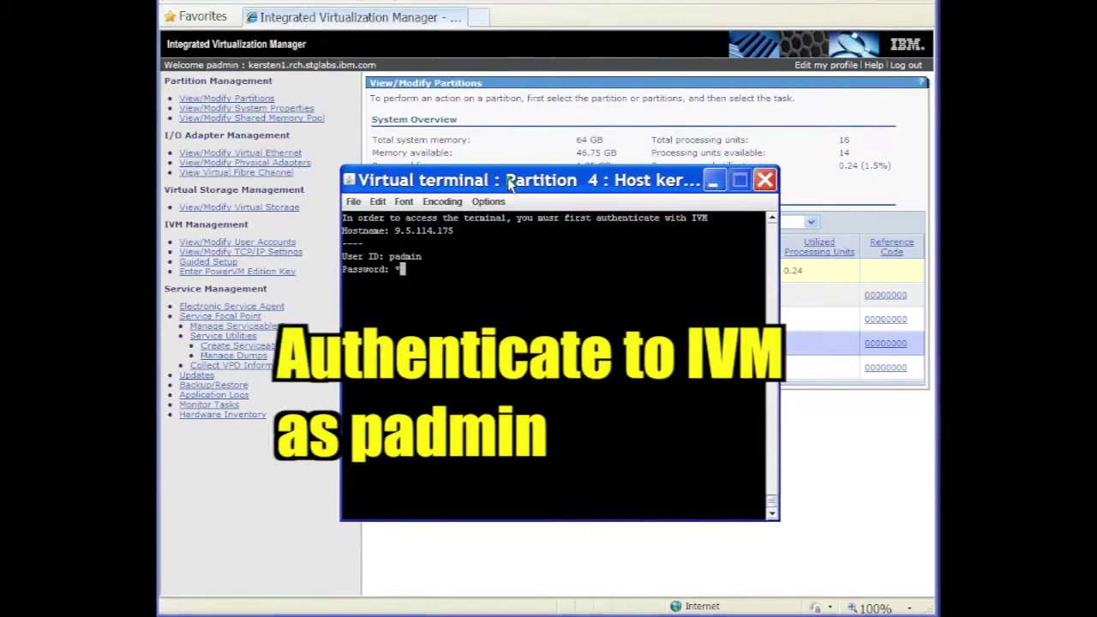
pyautogui.write('********')
pyautogui.press('Return')
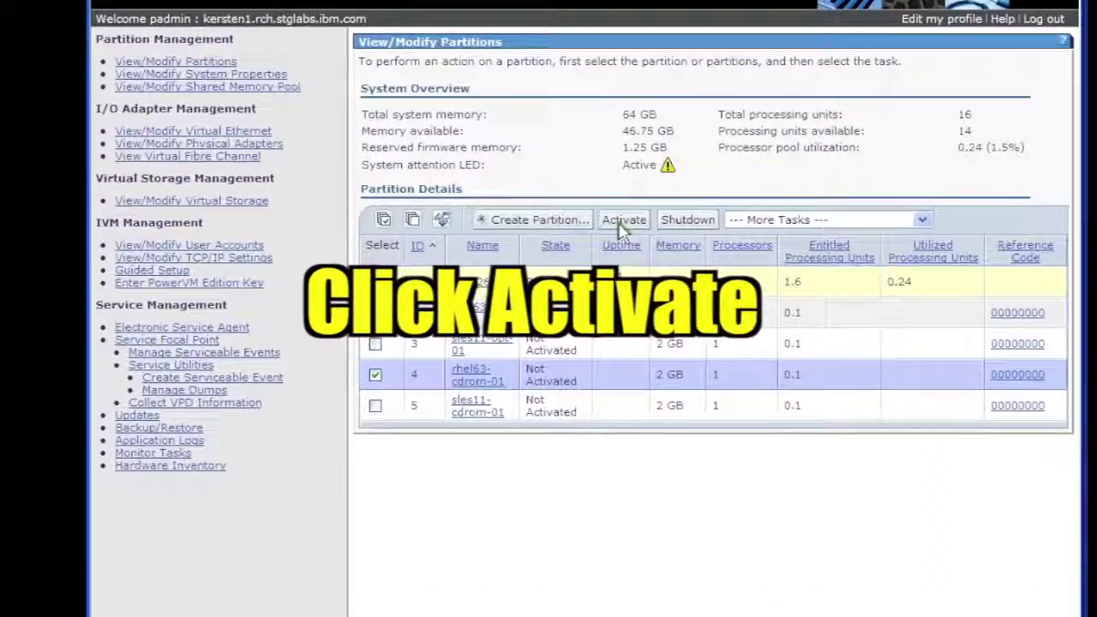
# Activate partition rhel63-cdrom-01 and confirm the activation
pyautogui.click(581, 223)
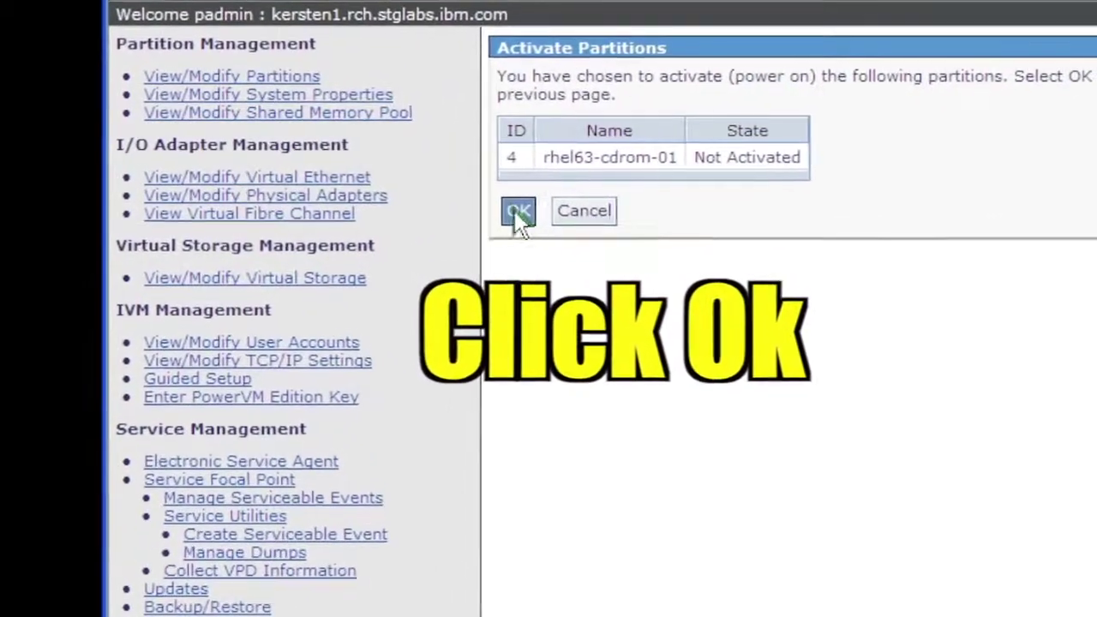
pyautogui.click(517, 211)
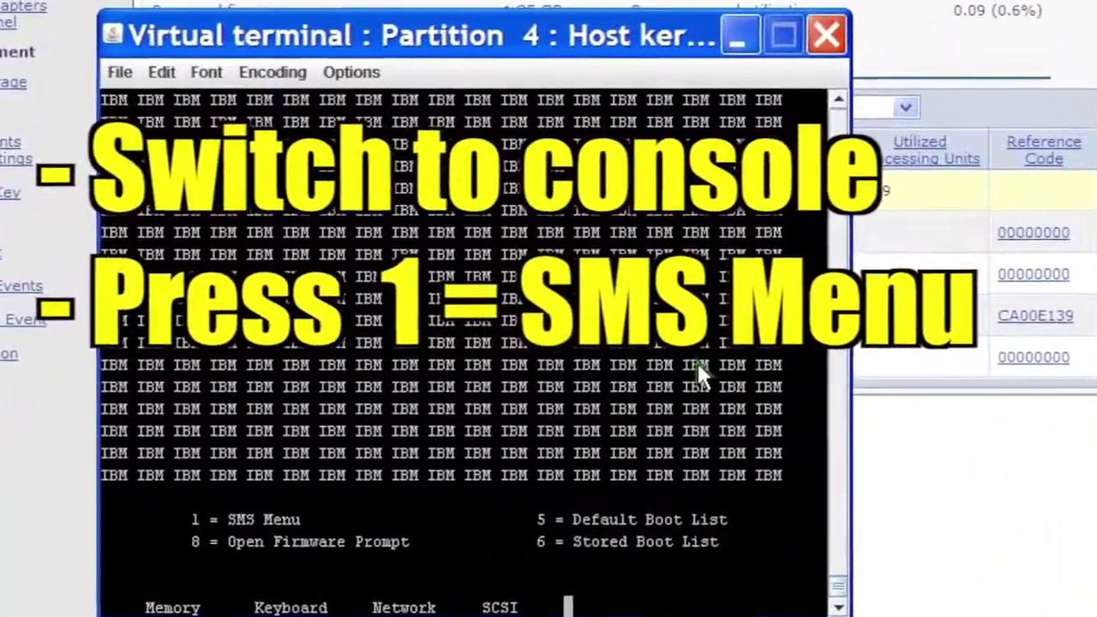
# In SMS, choose Select Boot Options (5), then Select Install/Boot Device (1), then answer 1 to exit
pyautogui.click(694, 365)
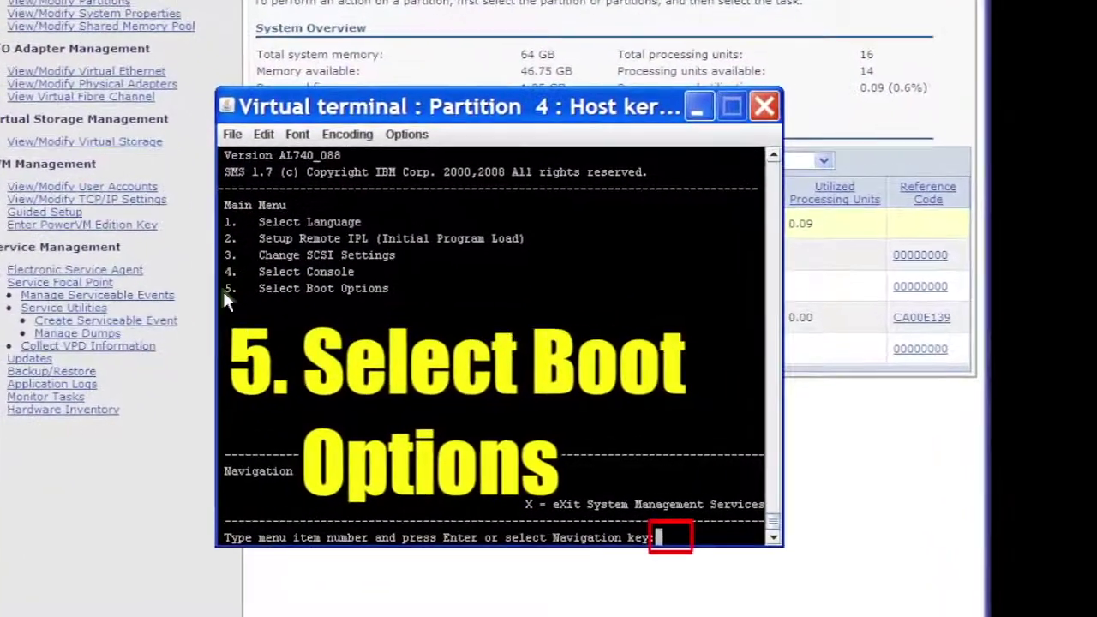
pyautogui.write('5')
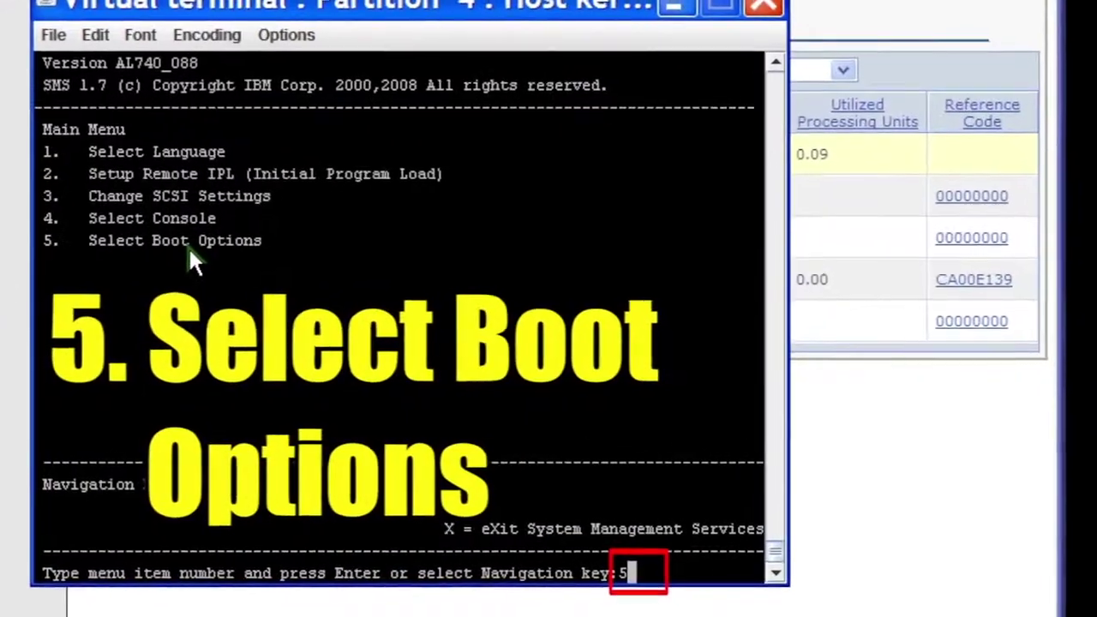
pyautogui.press('Return')
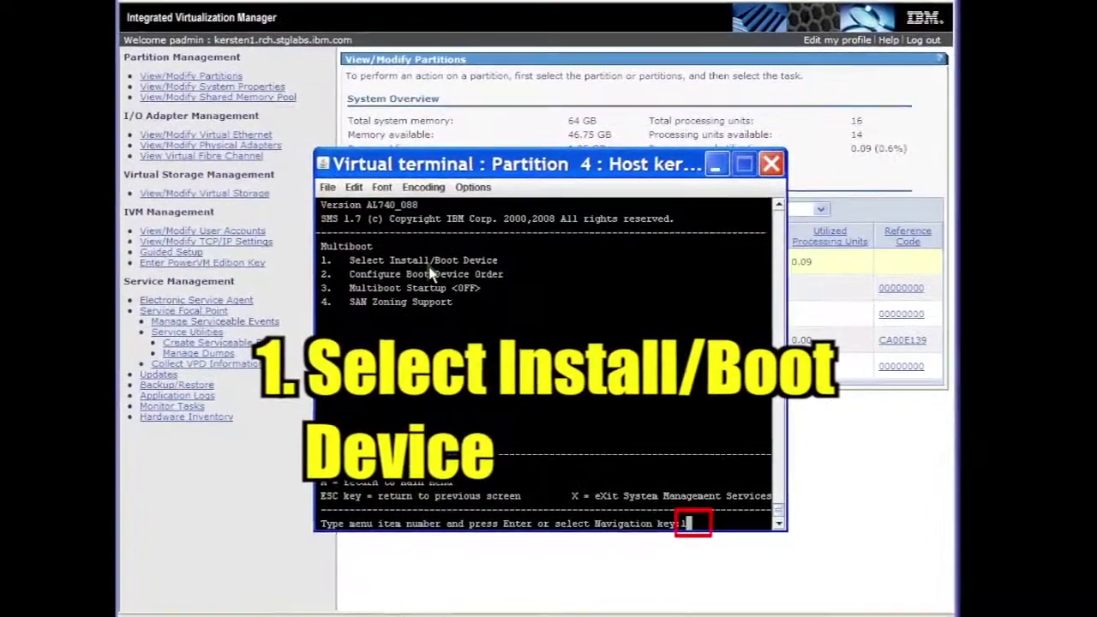
pyautogui.write('1')
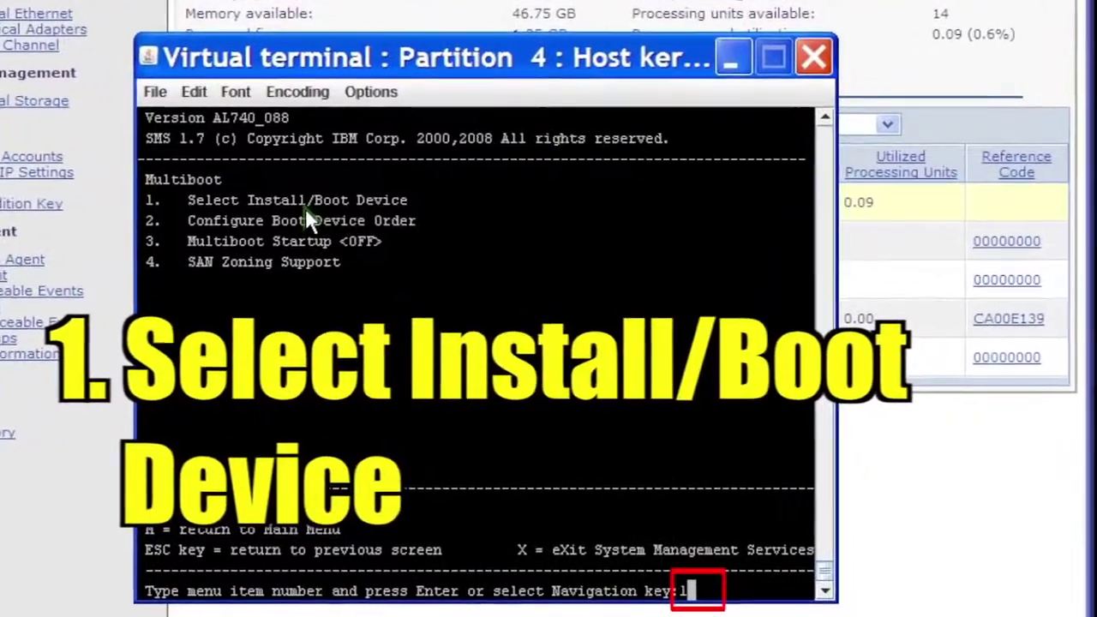
pyautogui.press('Return')
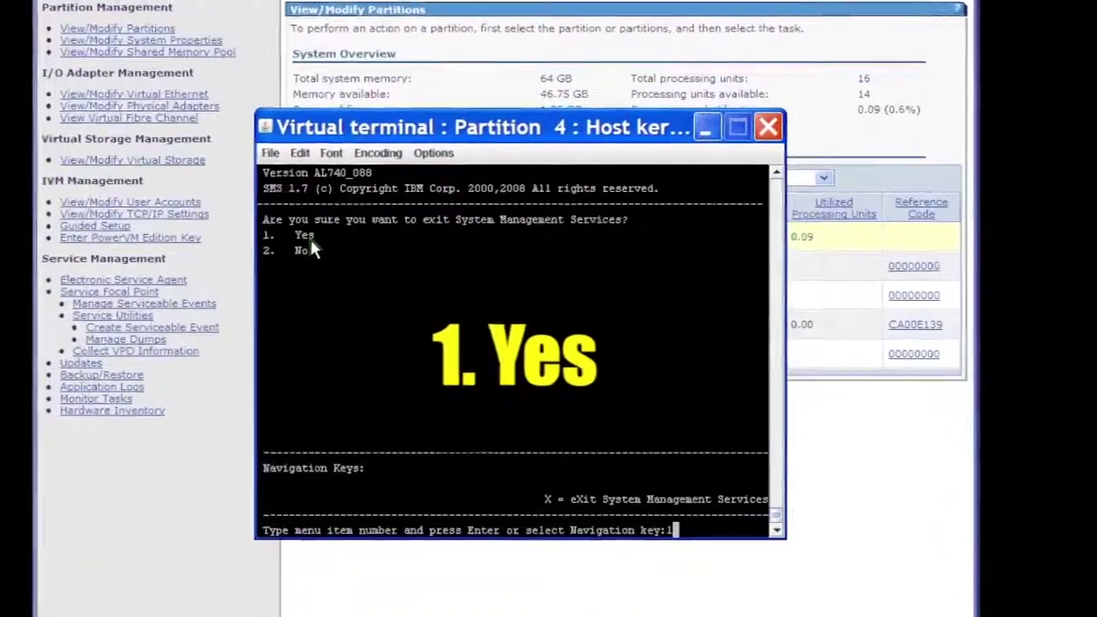
pyautogui.write('1')
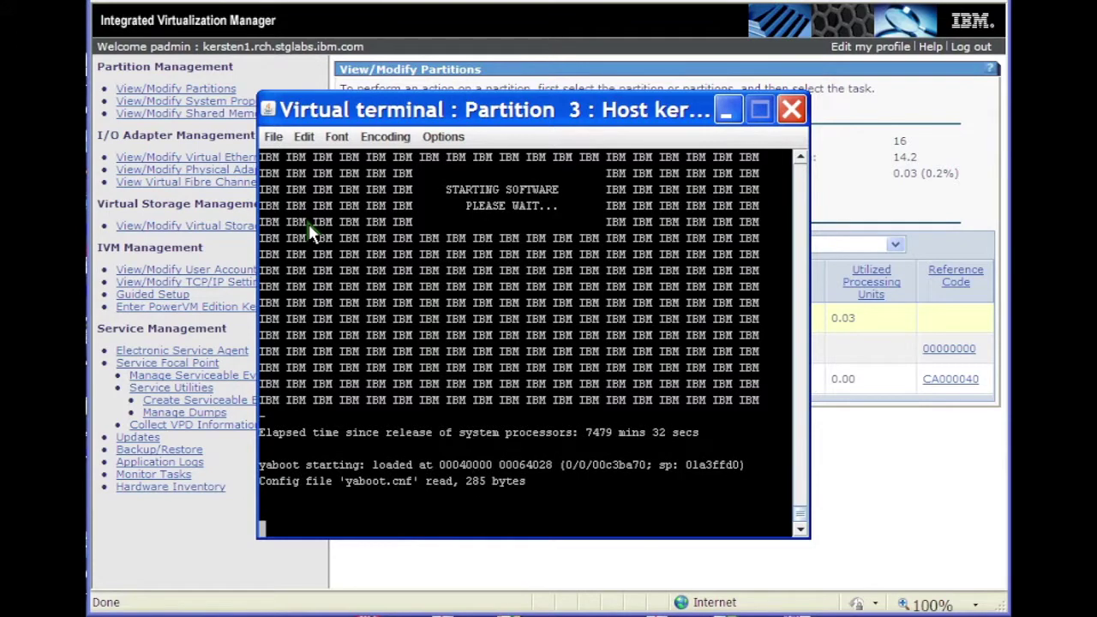
# Boot with 'install vnc=1' at the yaboot boot: prompt
pyautogui.write('instal')
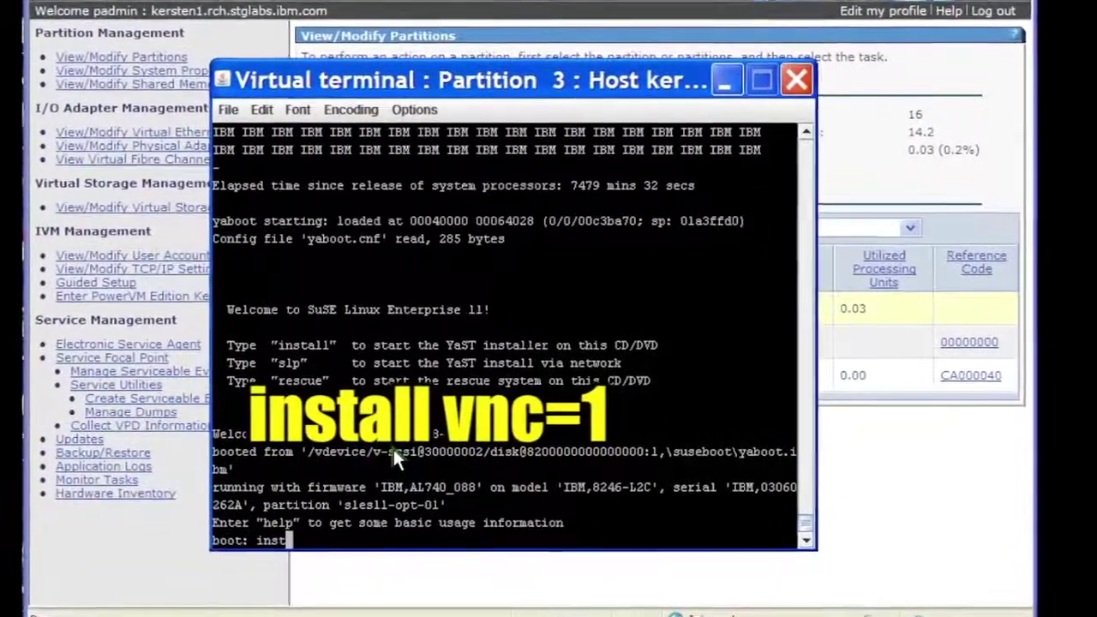
pyautogui.write('l vnc=')
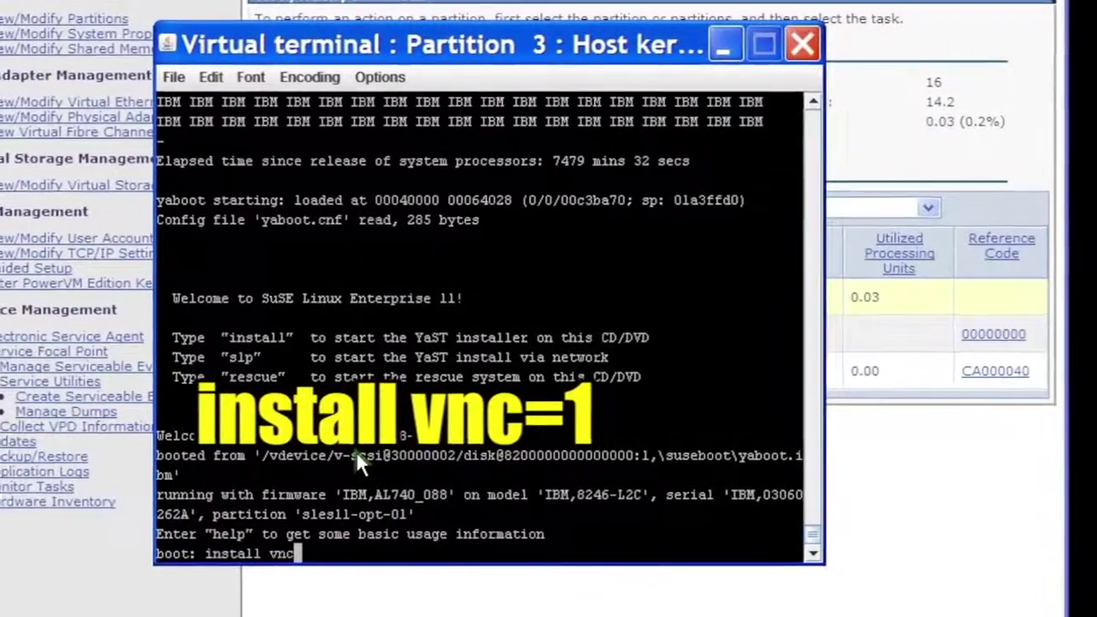
pyautogui.write('1')
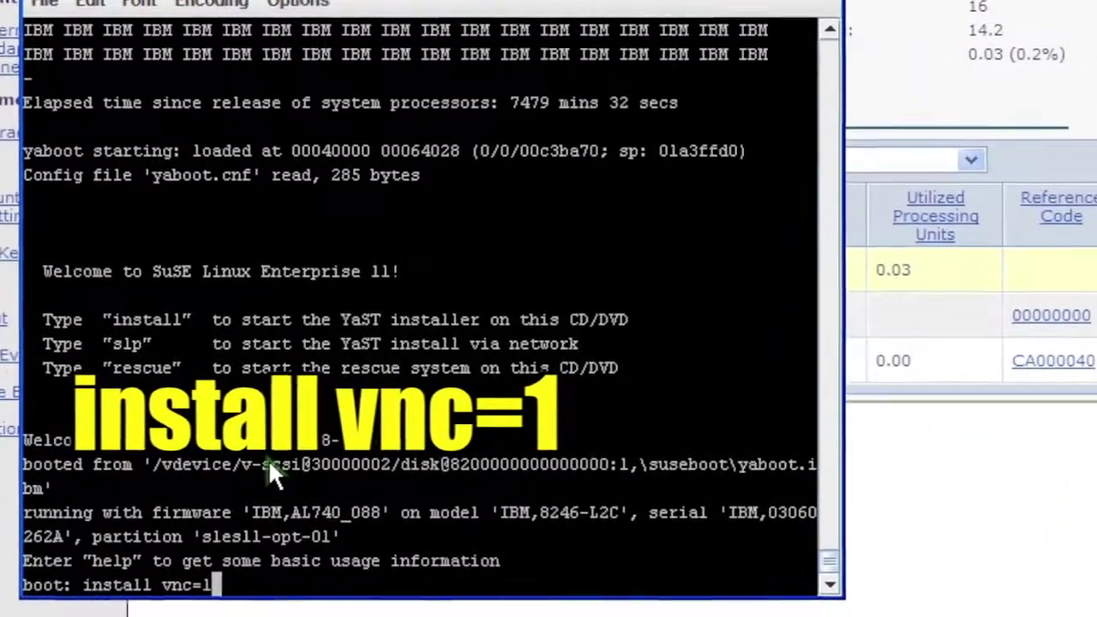
pyautogui.press('Return')
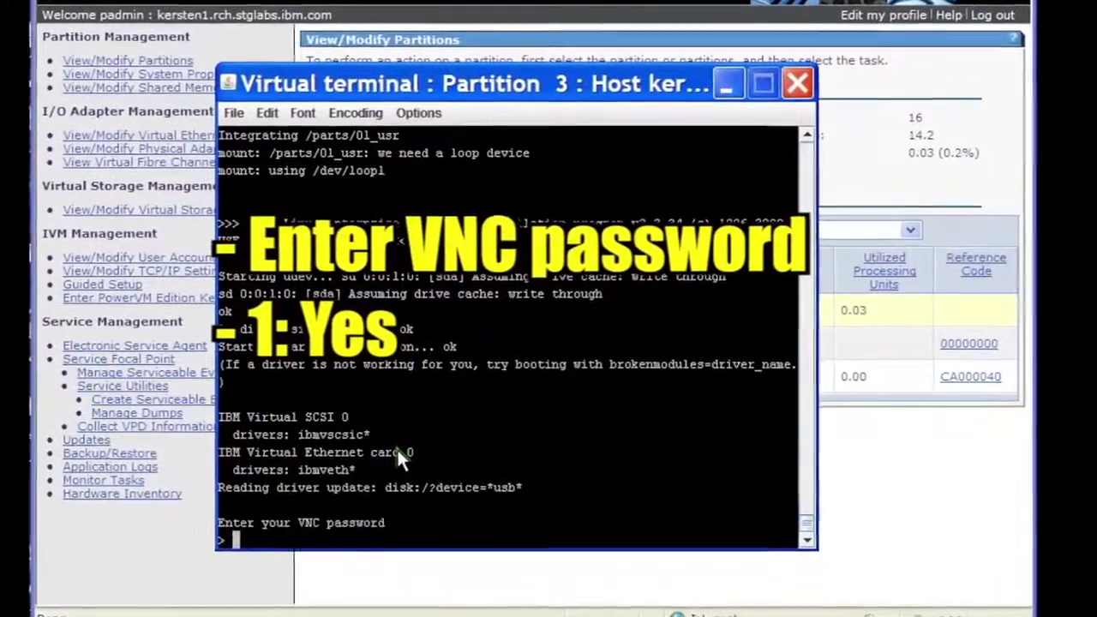
# Submit the VNC password and choose option 1 for DHCP network configuration
pyautogui.press('Return')
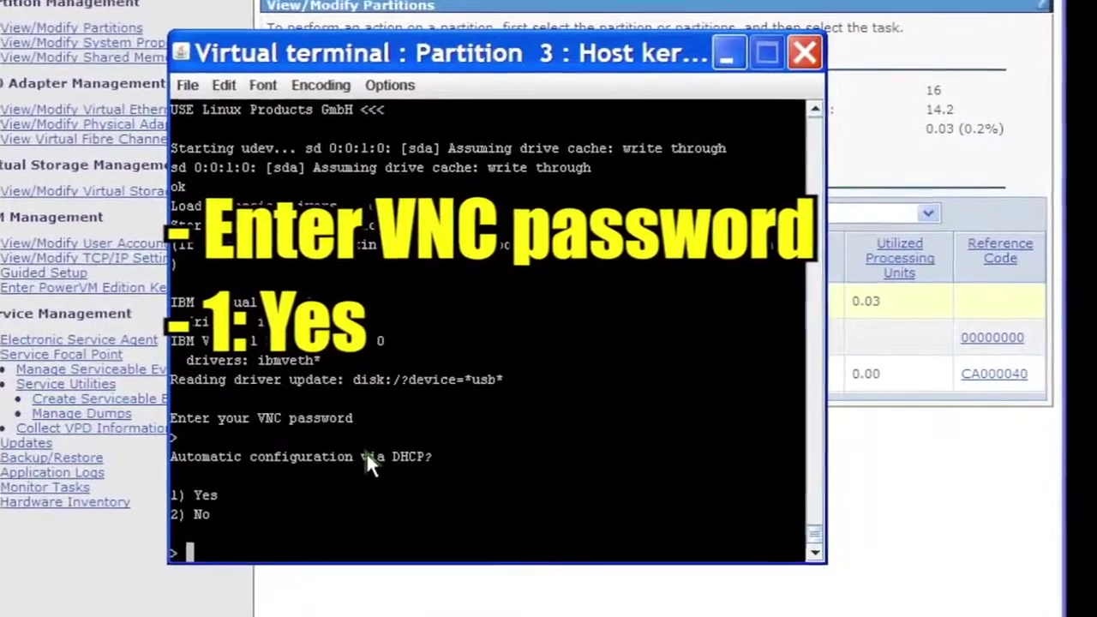
pyautogui.write('1')
pyautogui.press('Return')
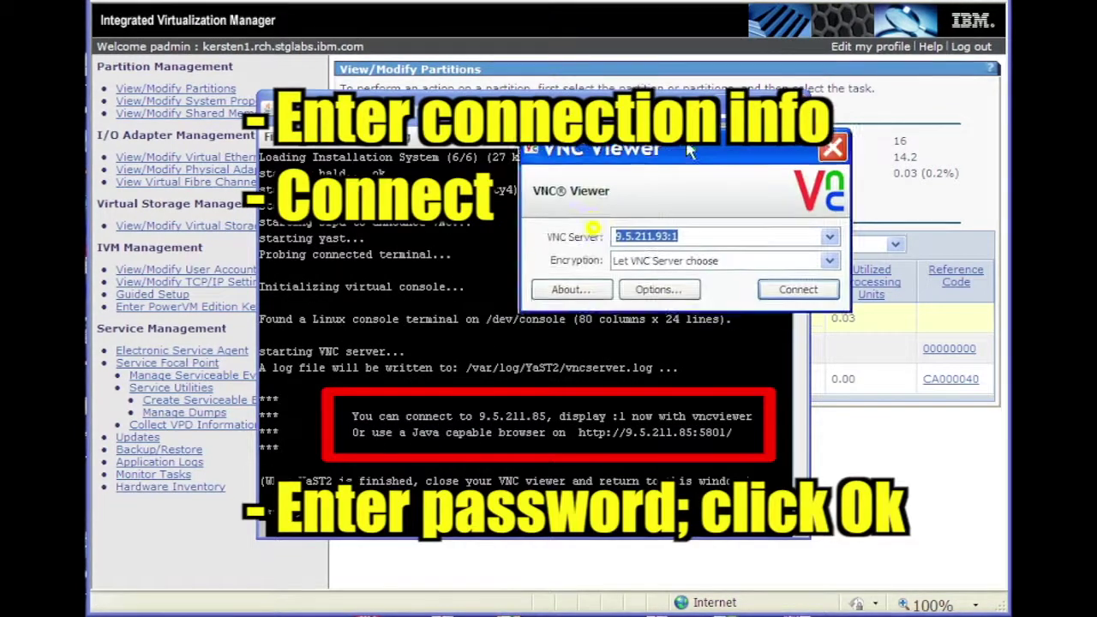
# Connect VNC Viewer to 9.5.211.85:1 without encryption, authenticating with the VNC password
pyautogui.moveTo(690, 151); pyautogui.dragTo(669, 201)
pyautogui.press('BackSpace')
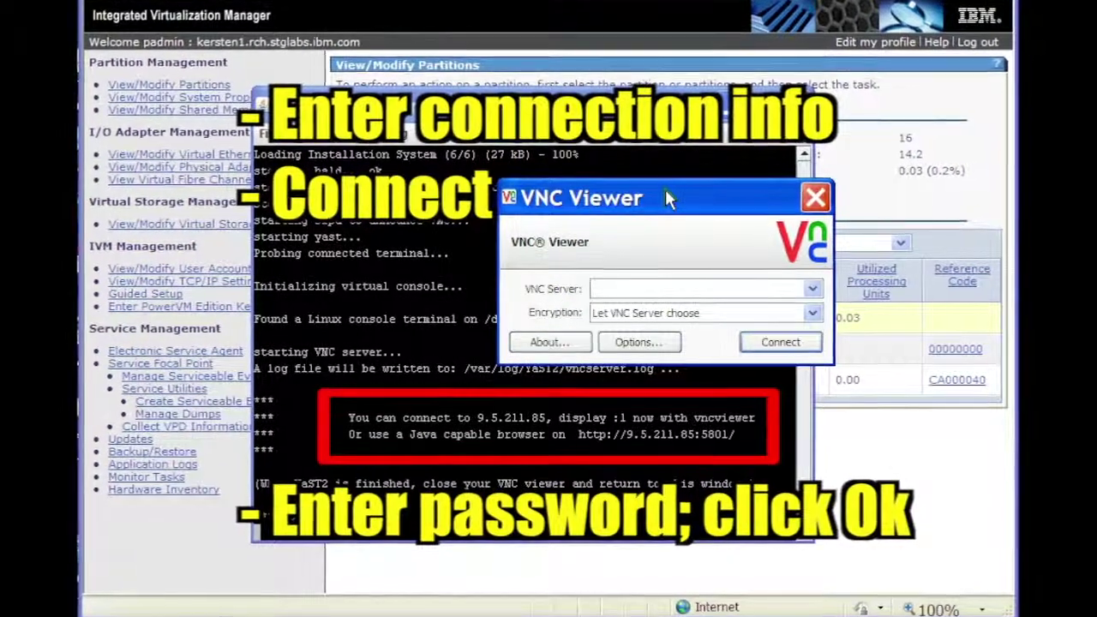
pyautogui.write('9.5.211.85')
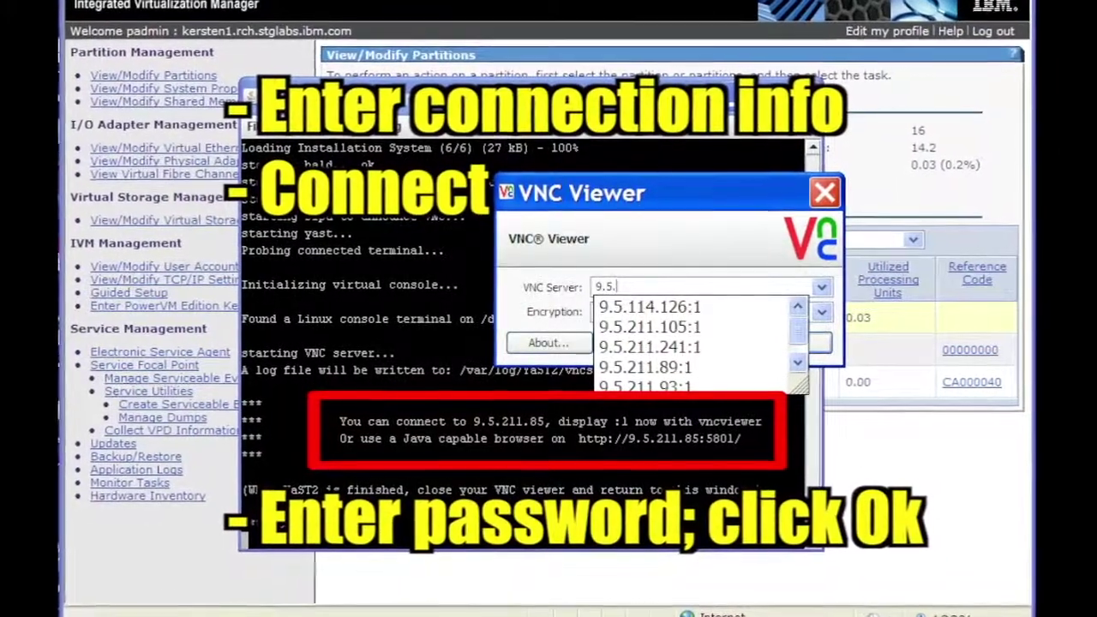
pyautogui.write(':1')
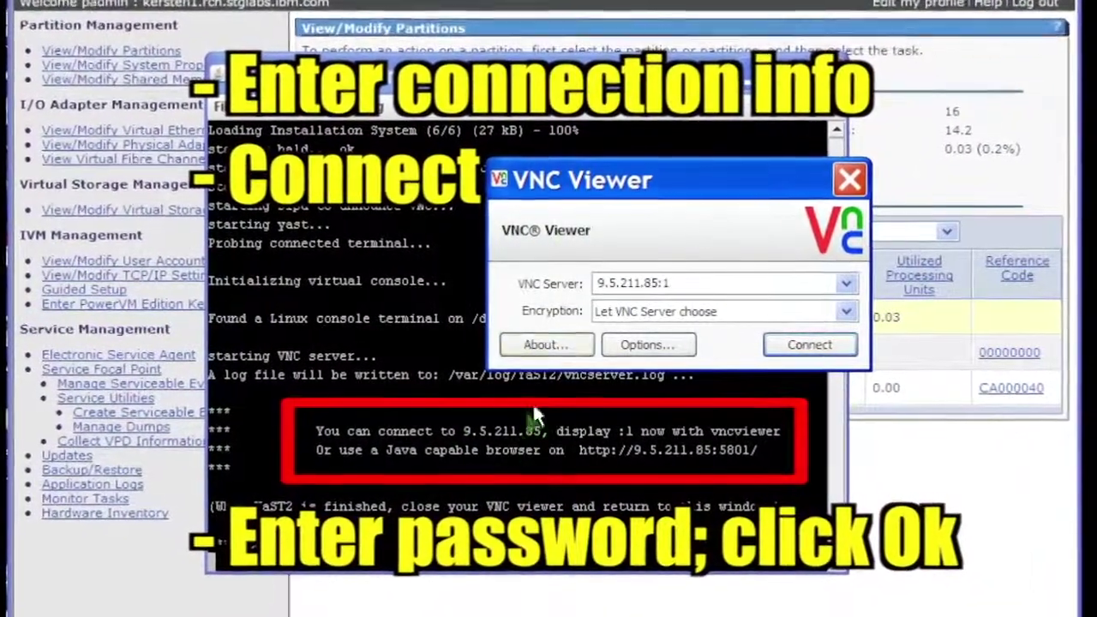
pyautogui.click(786, 354)
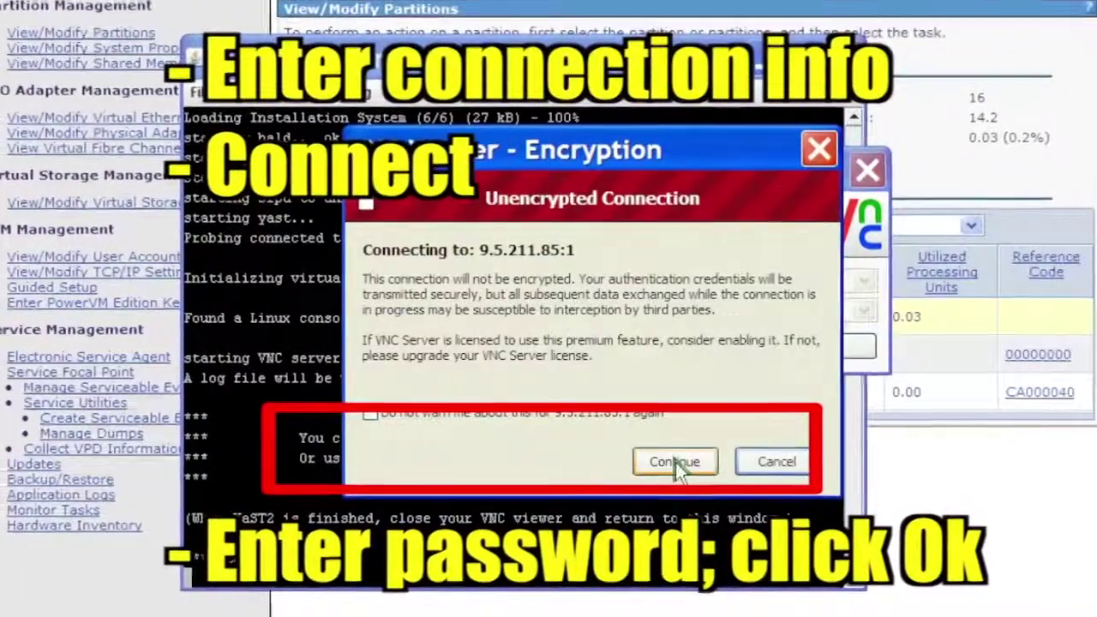
pyautogui.click(672, 460)
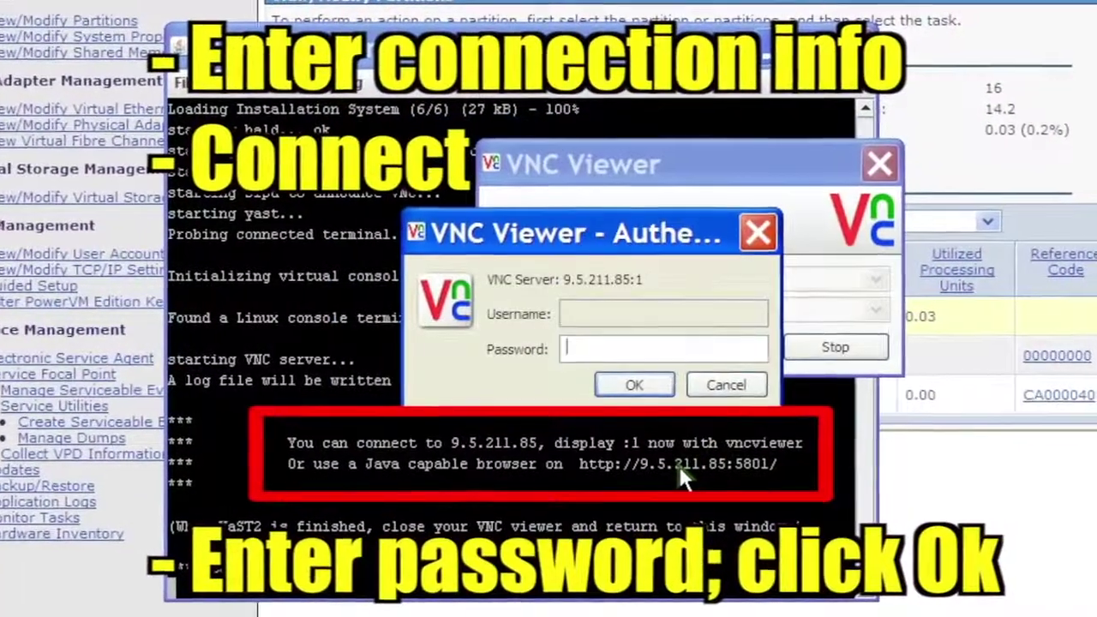
pyautogui.write('•••••••••••')
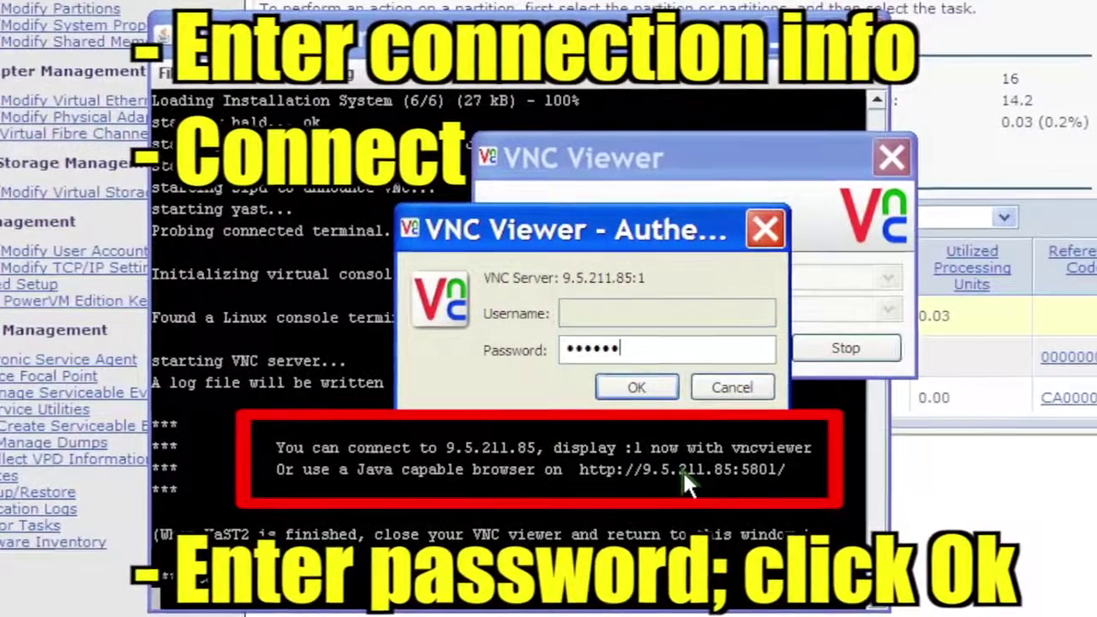
pyautogui.click(637, 387)
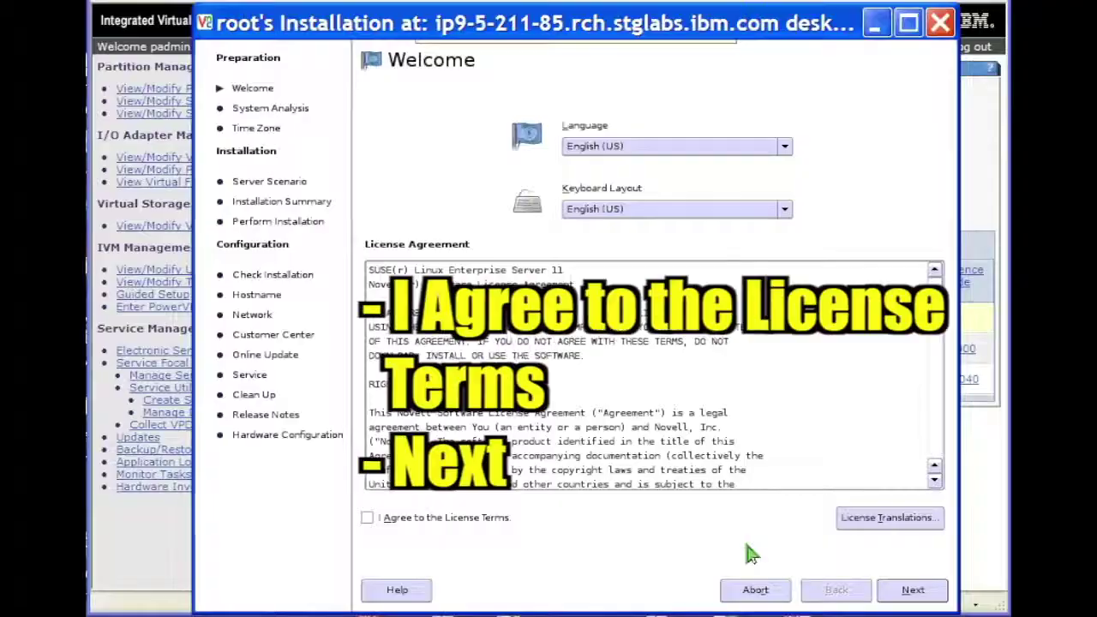
# Agree to the license terms and continue with New Installation selected
pyautogui.click(360, 515)
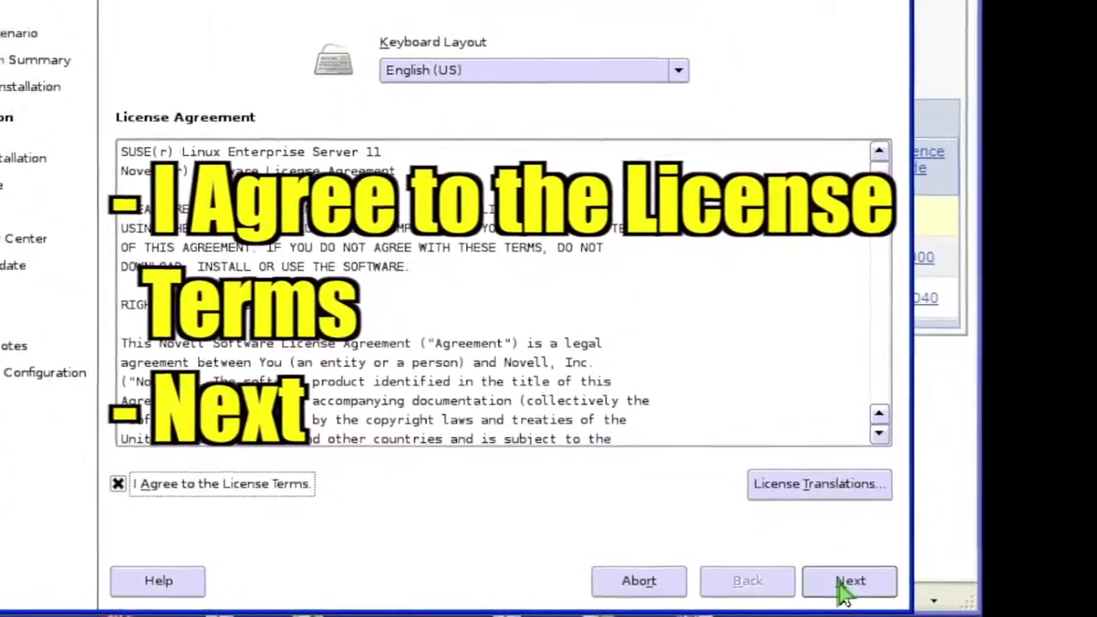
pyautogui.click(830, 584)
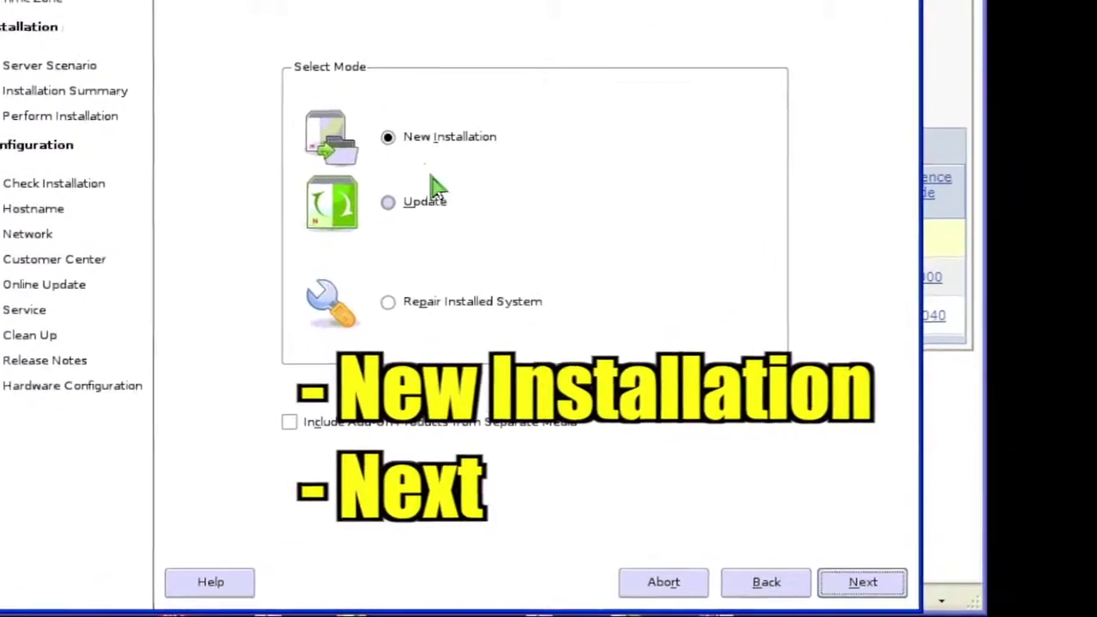
pyautogui.click(852, 580)
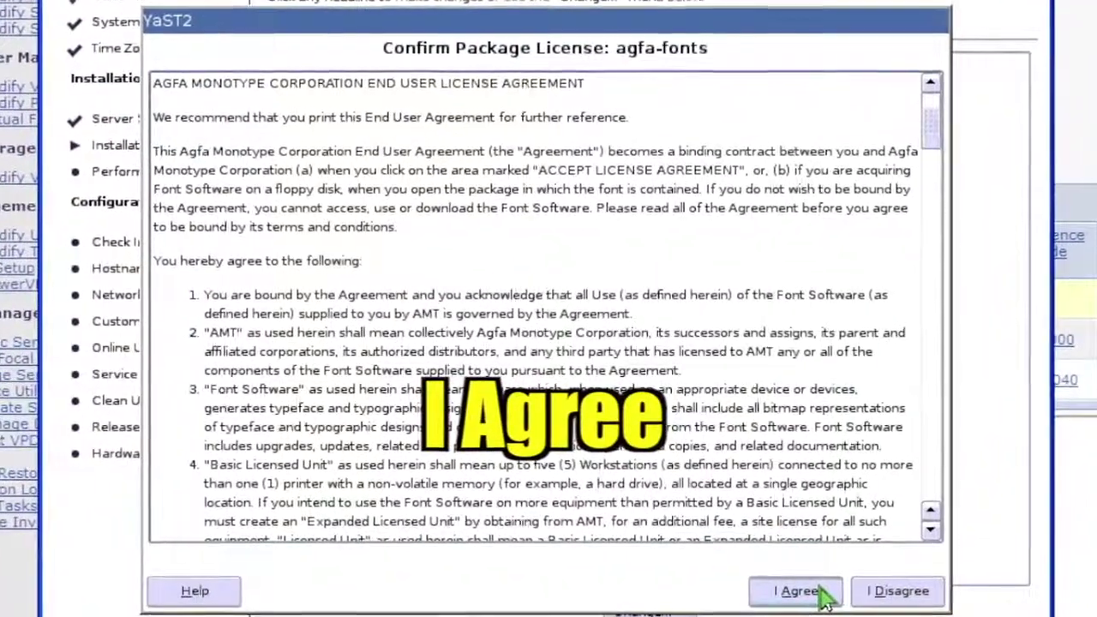
# Accept the agfa-fonts license, confirm the installation, and let the system reboot when prompted
pyautogui.click(805, 580)
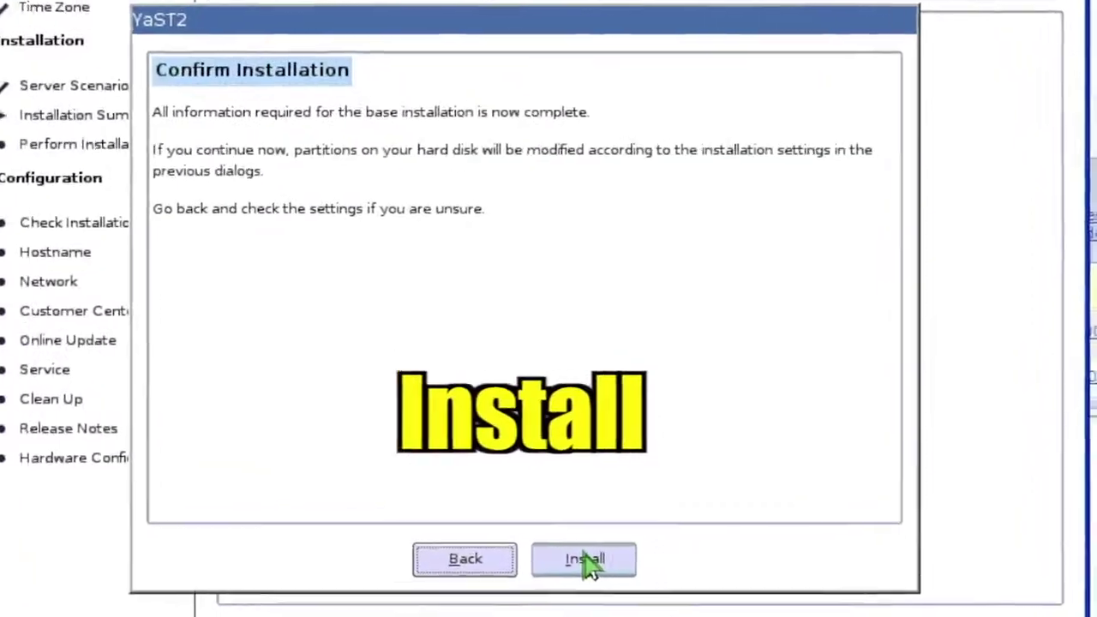
pyautogui.click(587, 564)
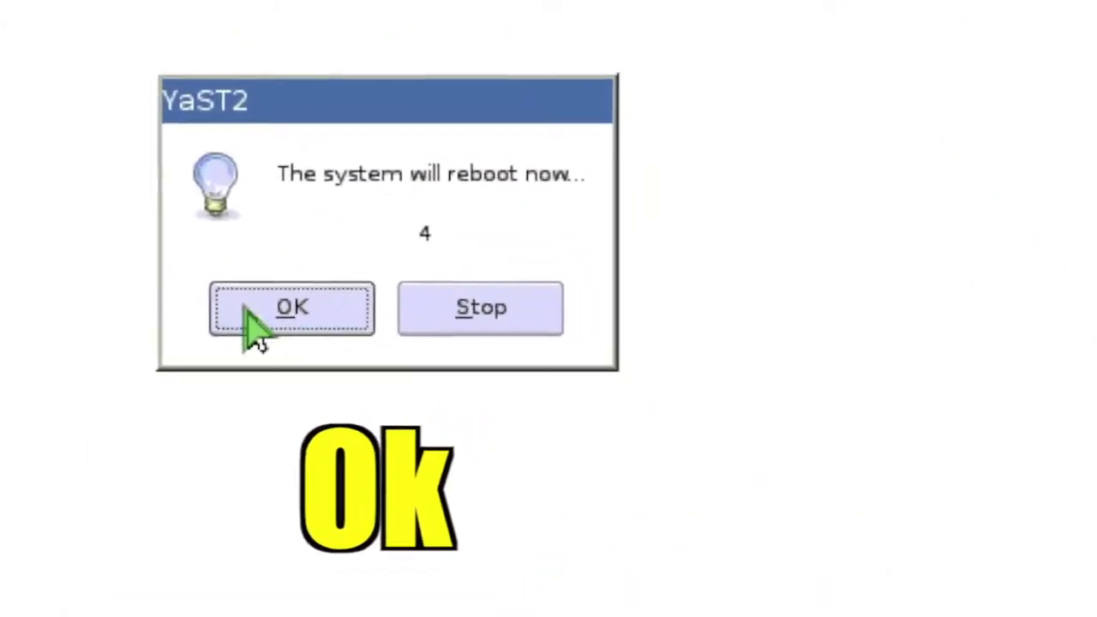
pyautogui.click(257, 319)
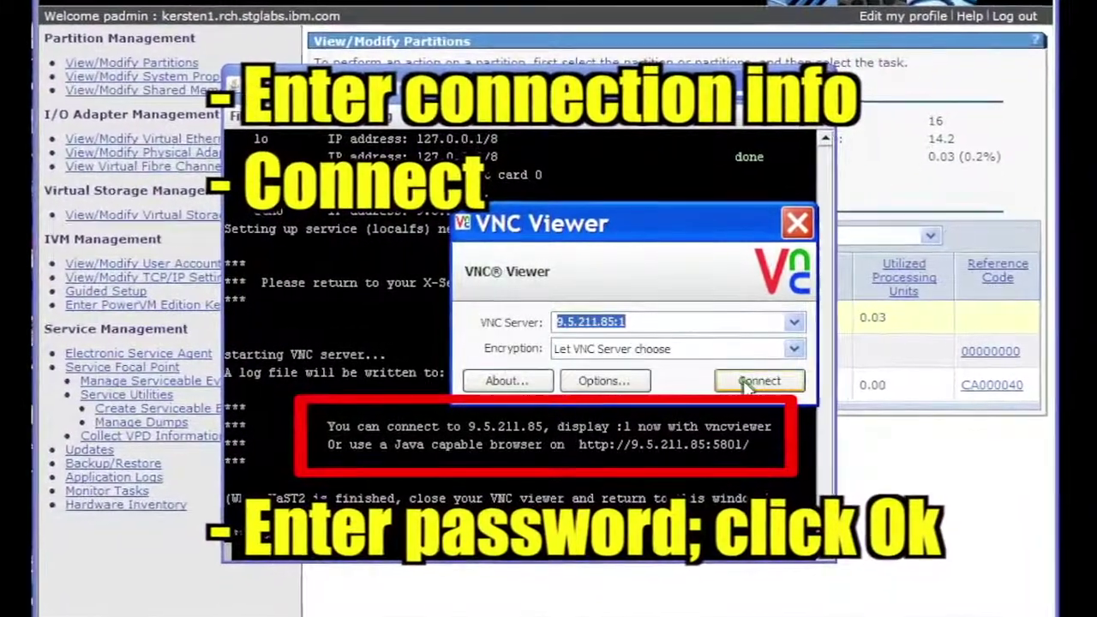
# Reconnect VNC Viewer to 9.5.211.85:1 over the unencrypted connection with the VNC password
pyautogui.click(750, 380)
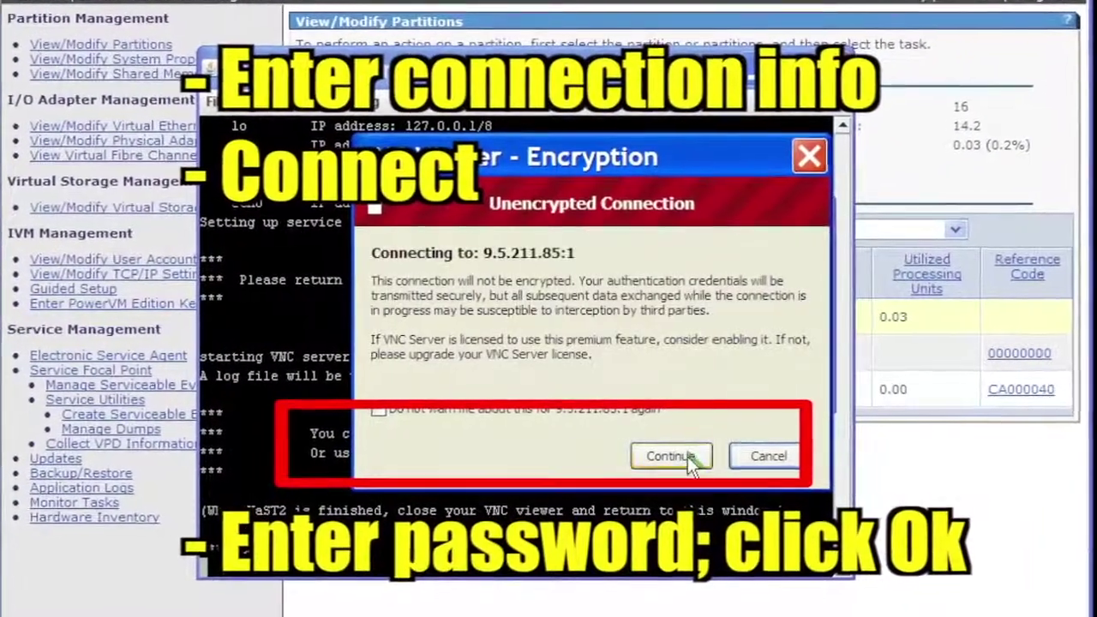
pyautogui.click(682, 454)
pyautogui.write('•••••••••••')
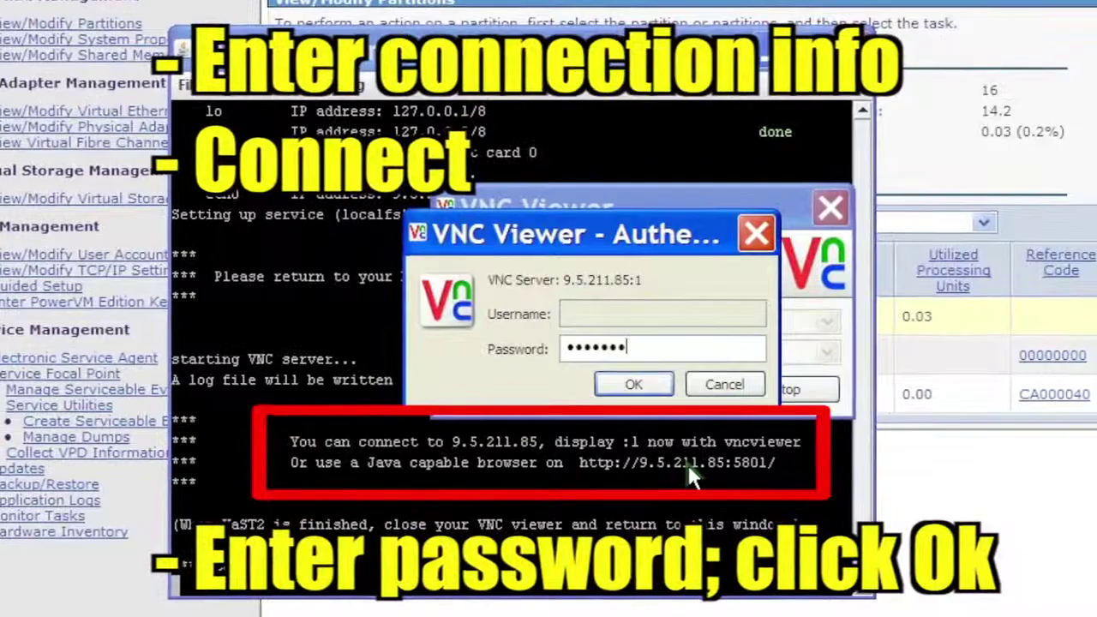
pyautogui.click(645, 390)
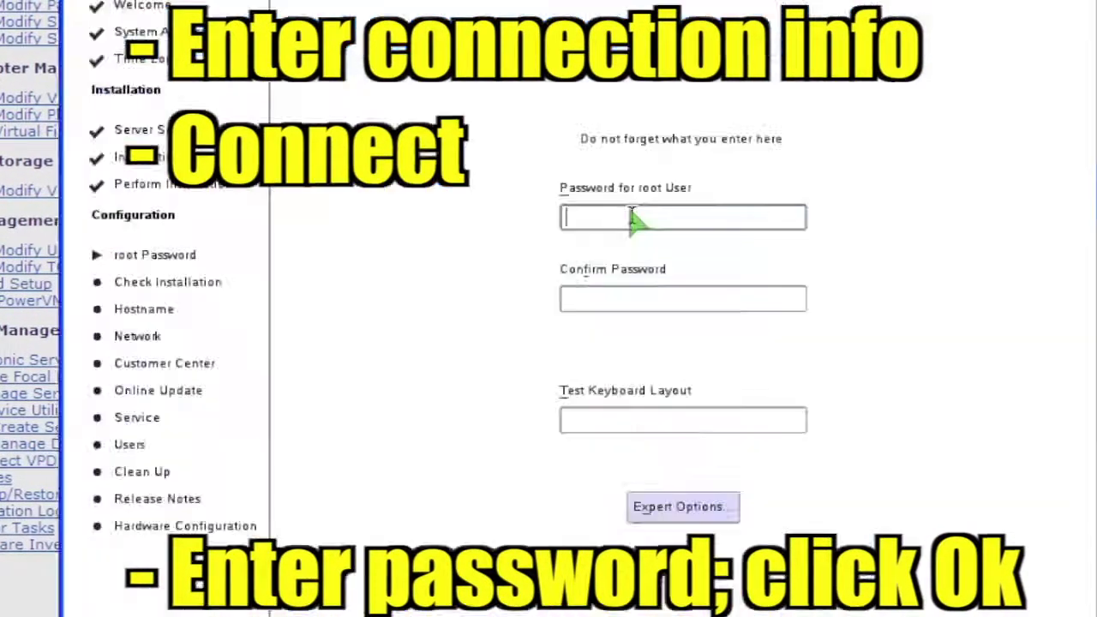
pyautogui.click(617, 246)
# Enter and confirm the root password, then keep the default hostname linux-4f24
pyautogui.write('••••••••')
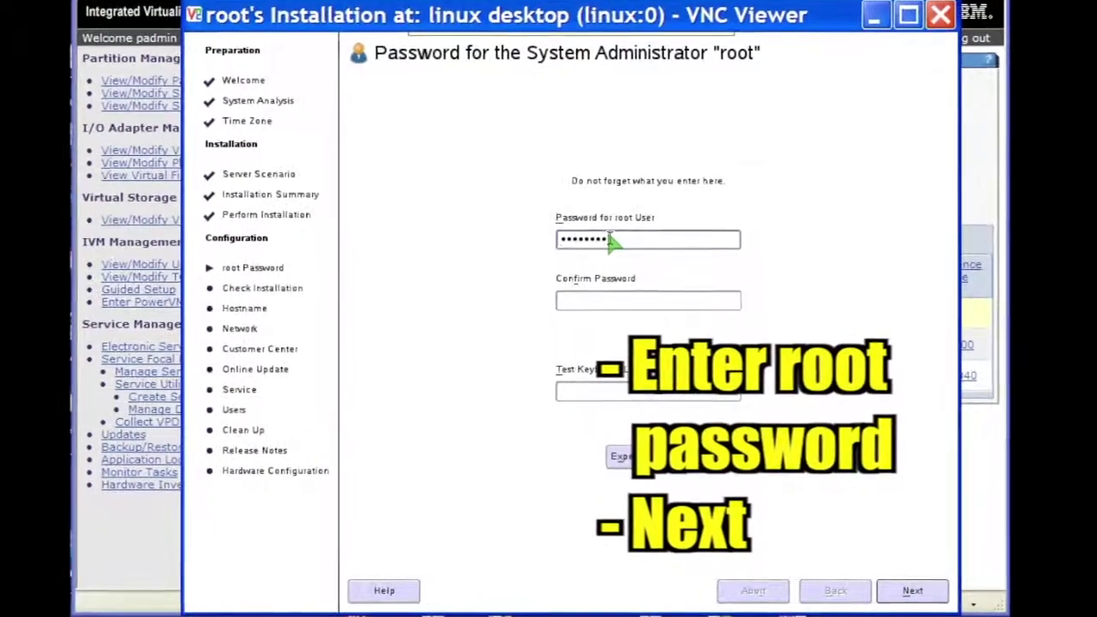
pyautogui.press('Tab')
pyautogui.write('•••••••••')
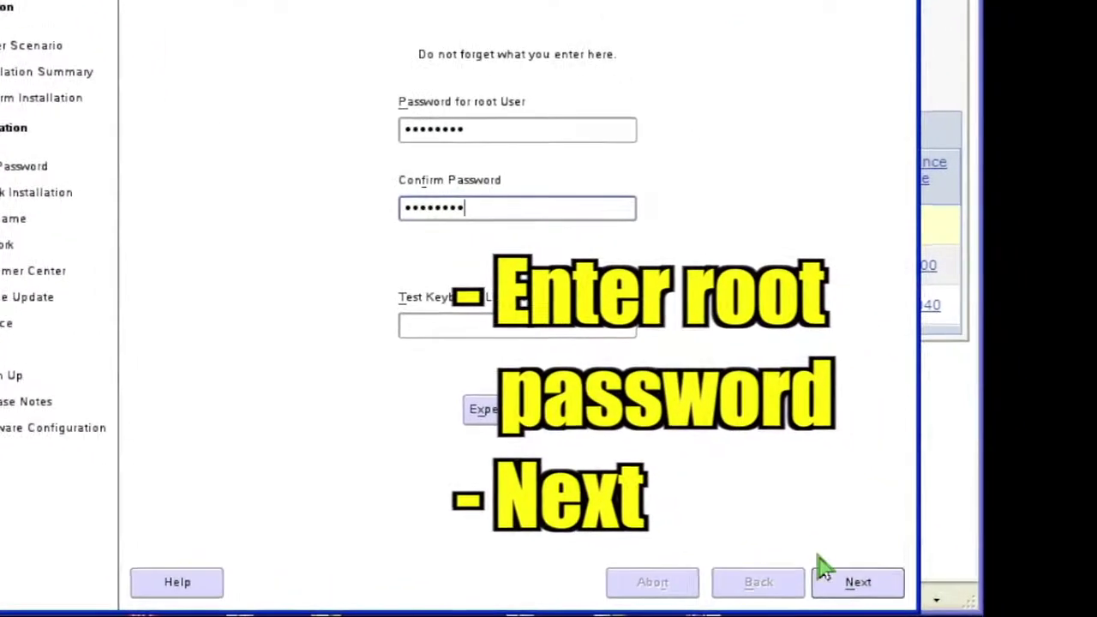
pyautogui.click(866, 583)
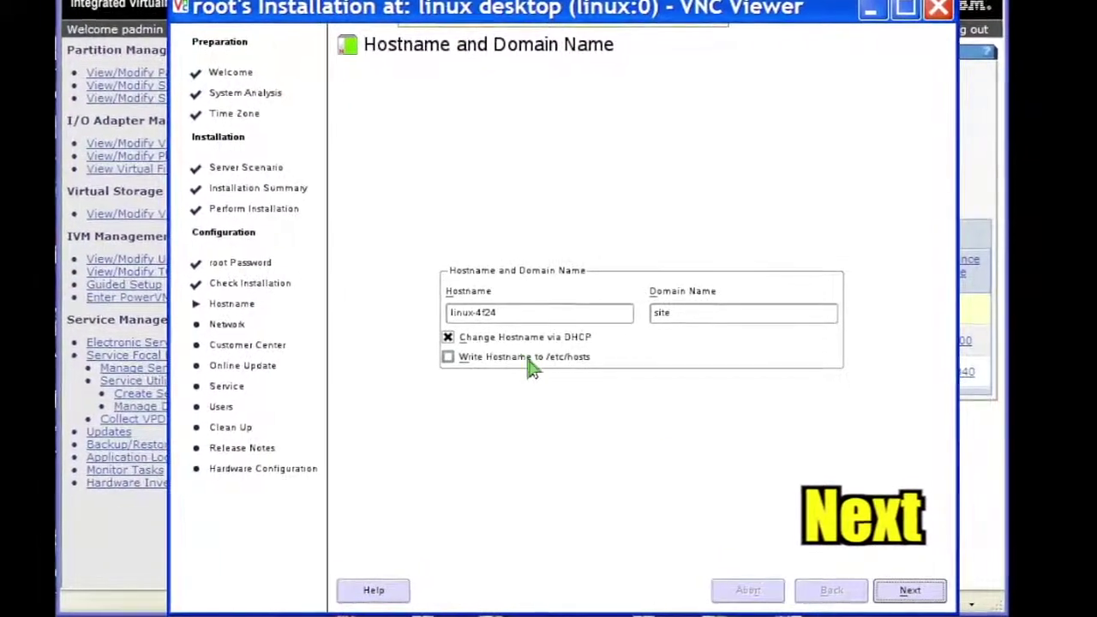
pyautogui.click(905, 591)
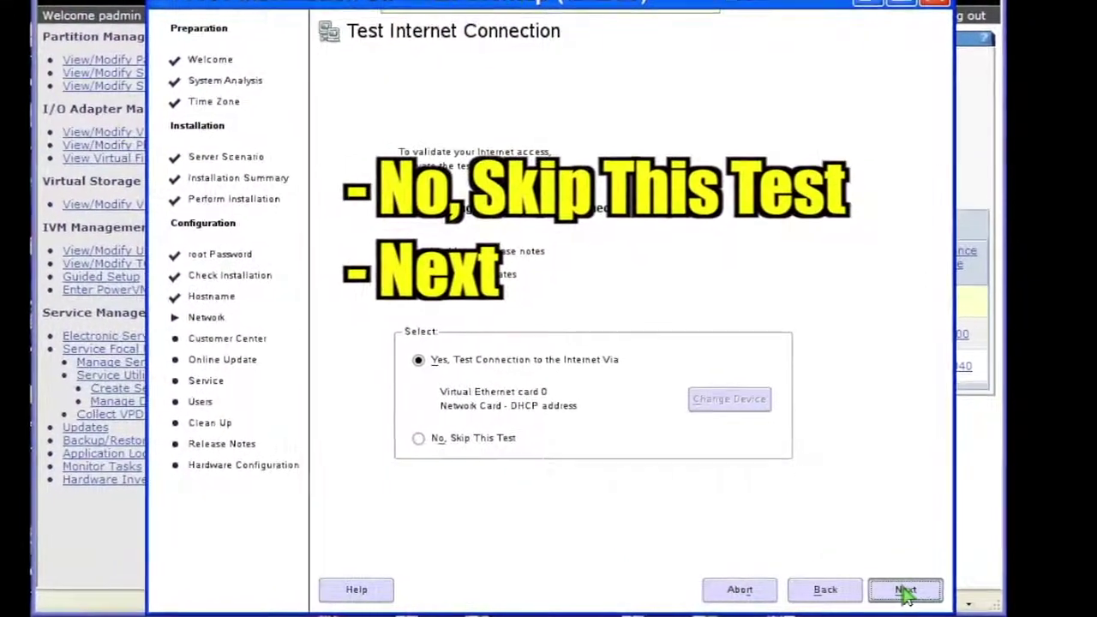
# Skip the internet connection test, pass the release notes, and untick 'Clone This System for AutoYaST'
pyautogui.click(413, 436)
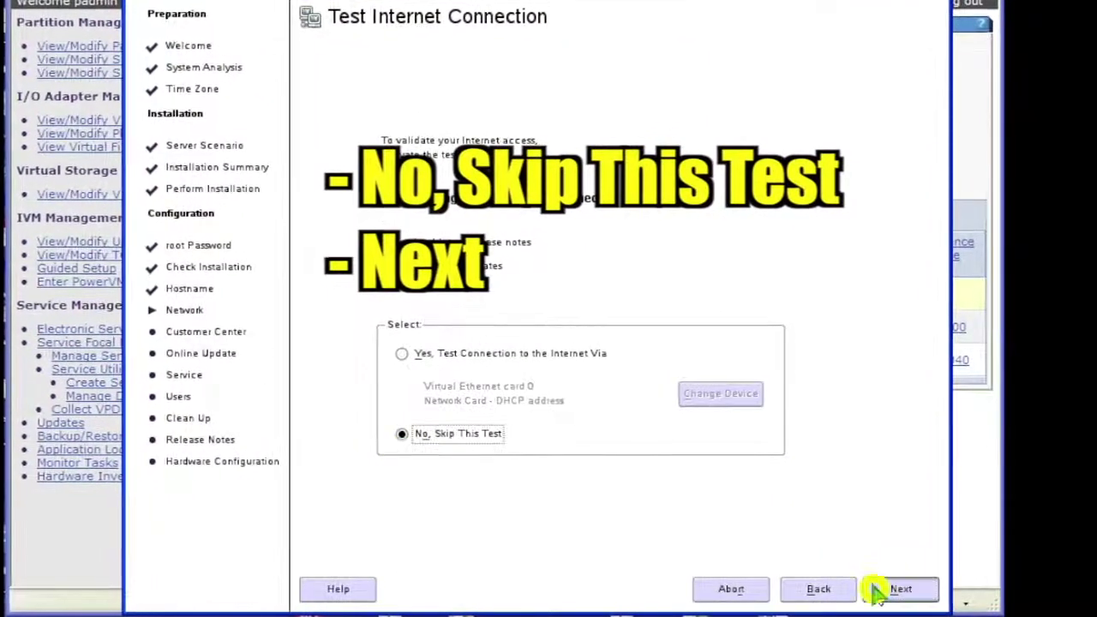
pyautogui.click(900, 589)
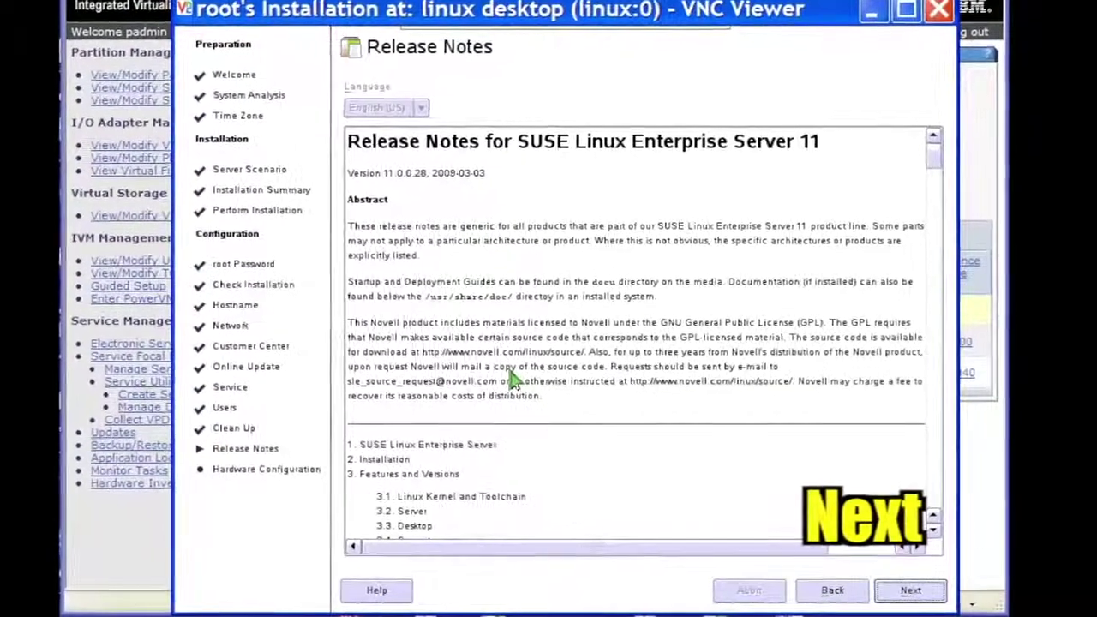
pyautogui.click(900, 590)
pyautogui.click(902, 590)
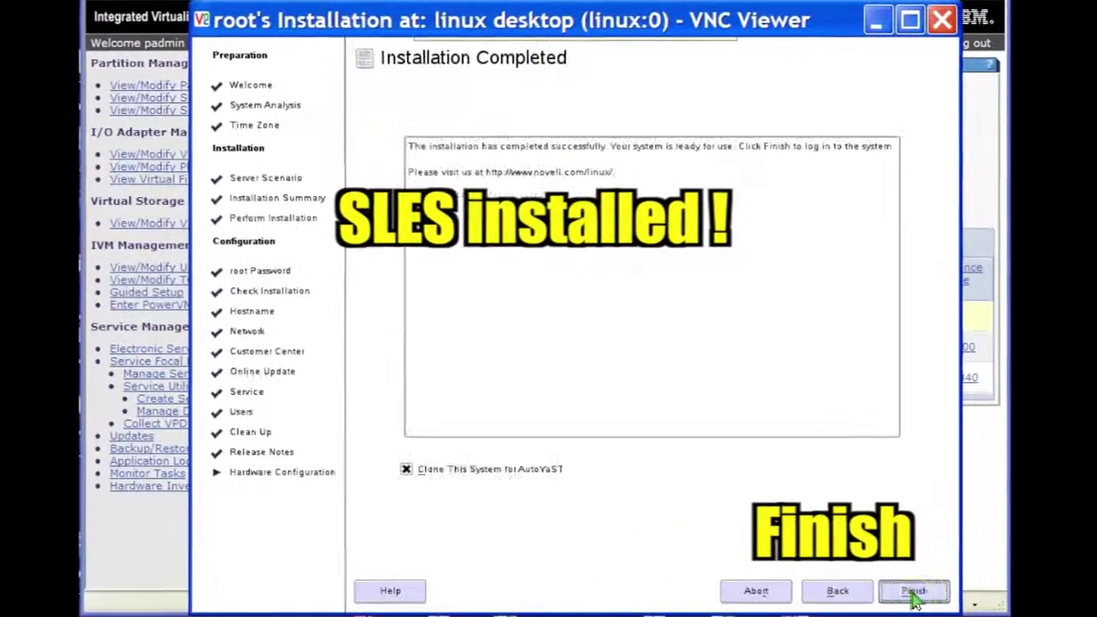
pyautogui.click(391, 466)
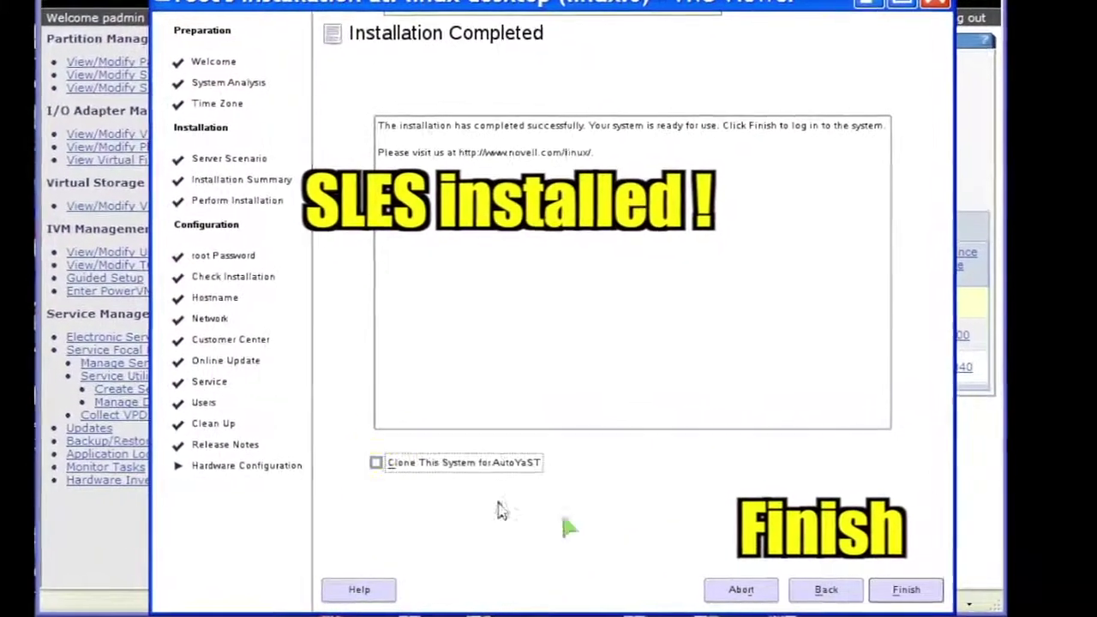
# Finish the installer and log in as root on the partition's virtual terminal
pyautogui.click(901, 592)
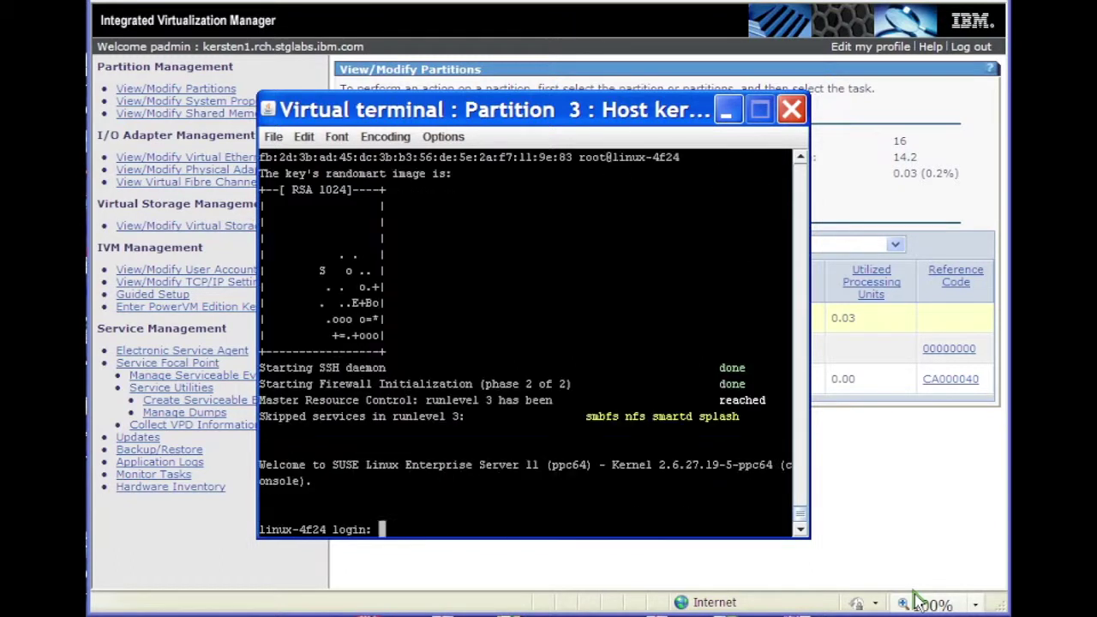
pyautogui.write('root')
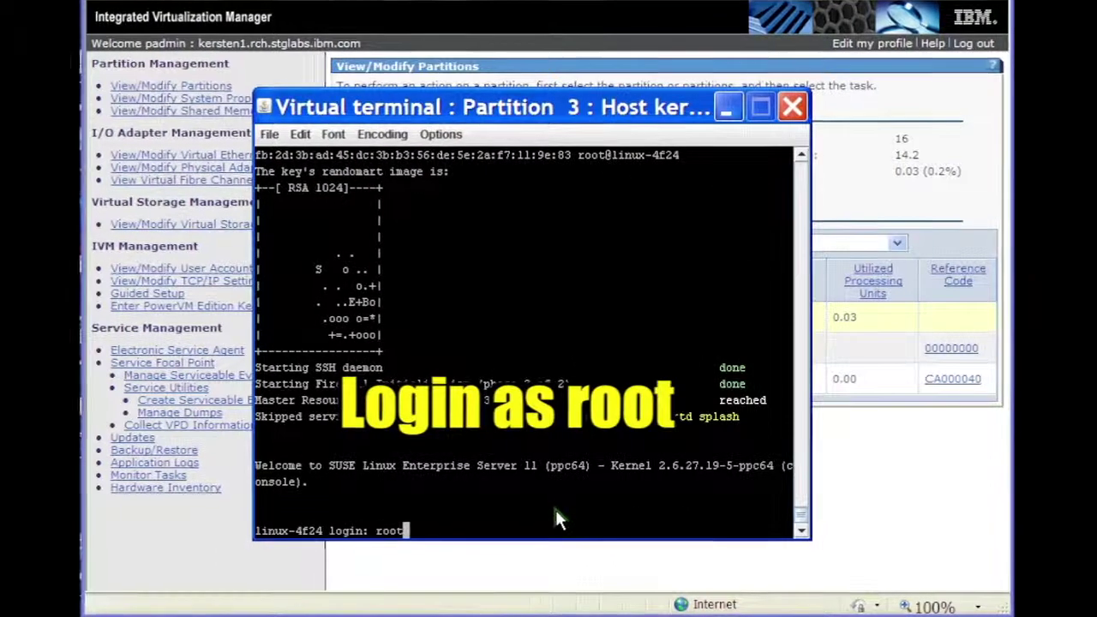
pyautogui.press('Return')
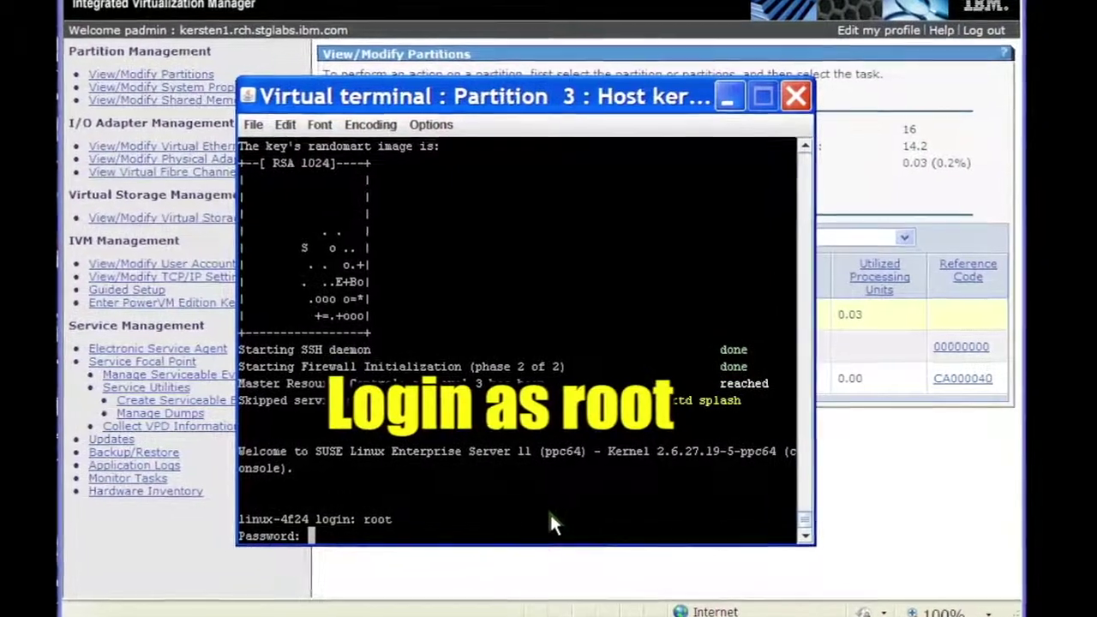
pyautogui.press('Return')
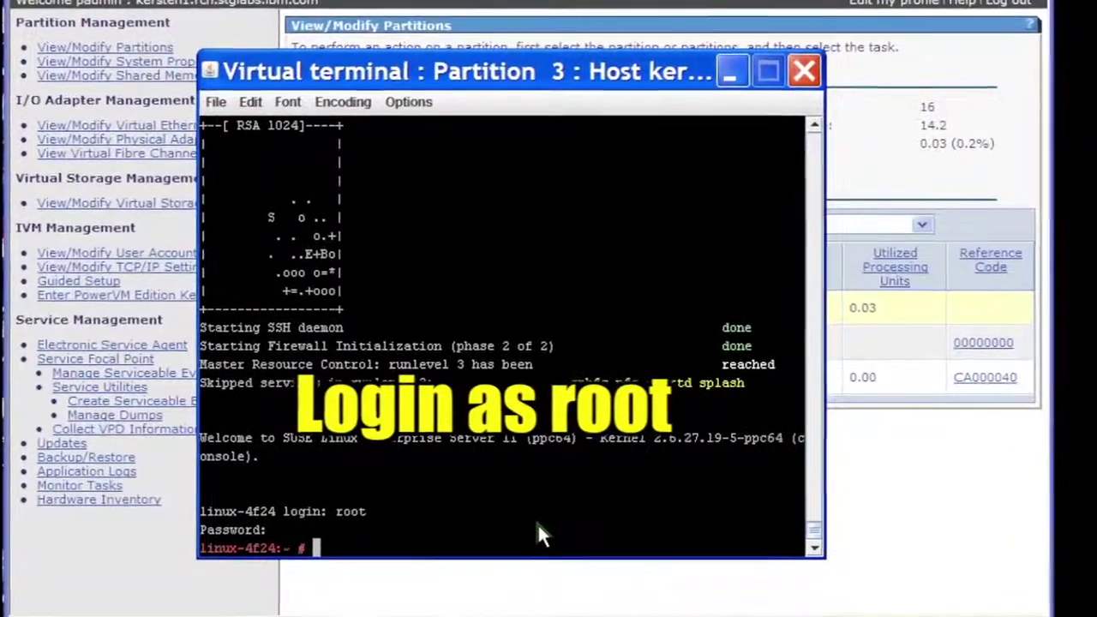
# Run hostname and ping `hostname` to confirm linux-4f24 answers, then stop the ping
pyautogui.write('hostname')
pyautogui.press('Return')
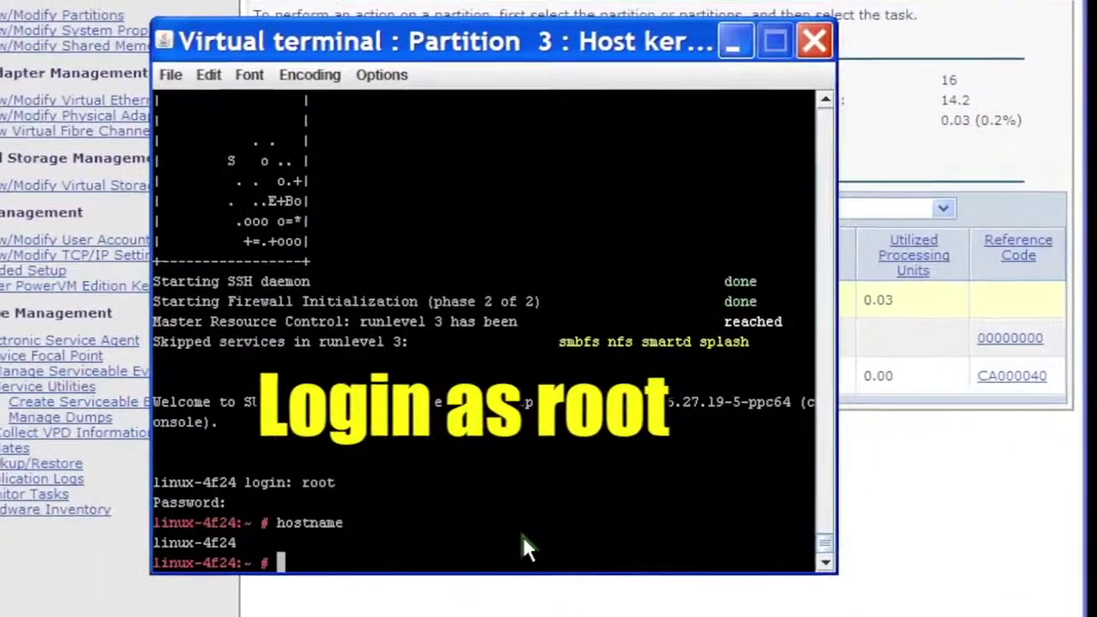
pyautogui.write('ping `hostname`')
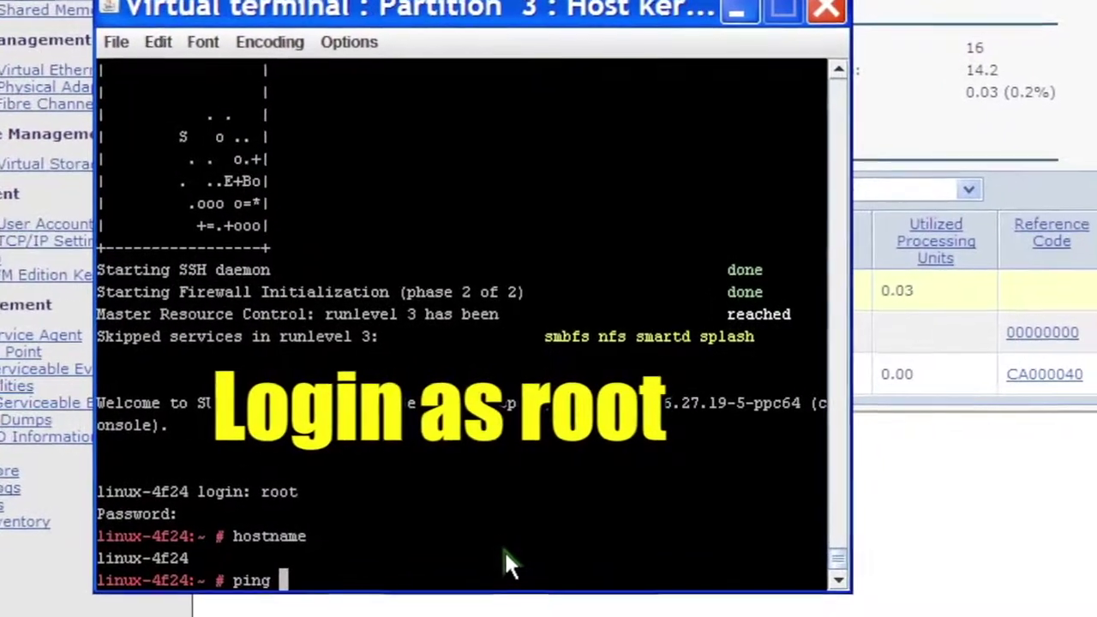
pyautogui.press('Return')
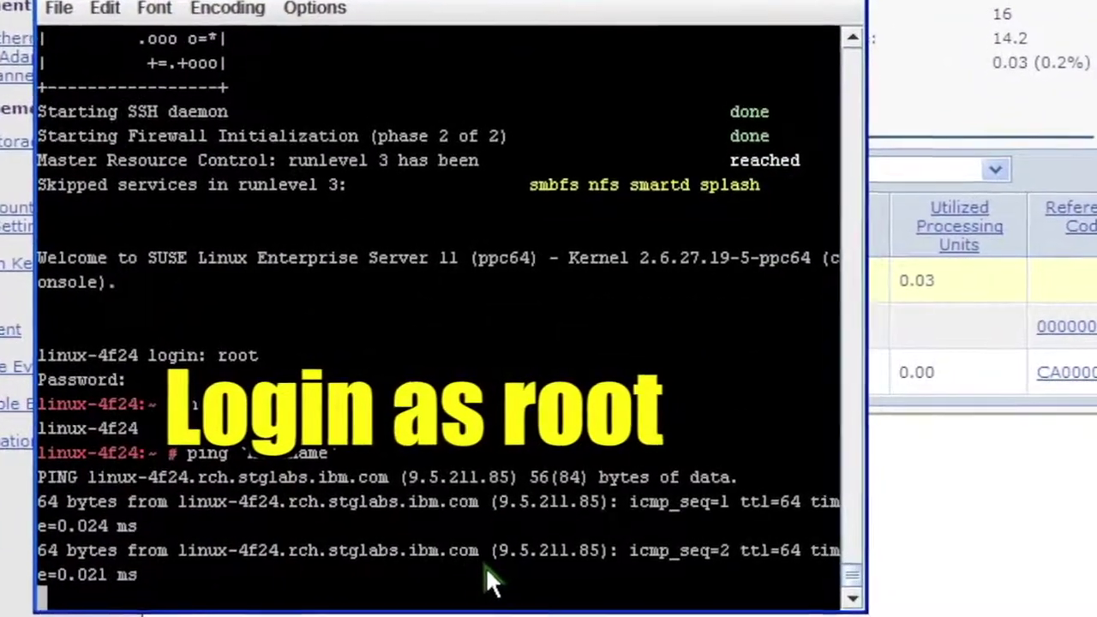
pyautogui.hotkey('ctrl', 'c')
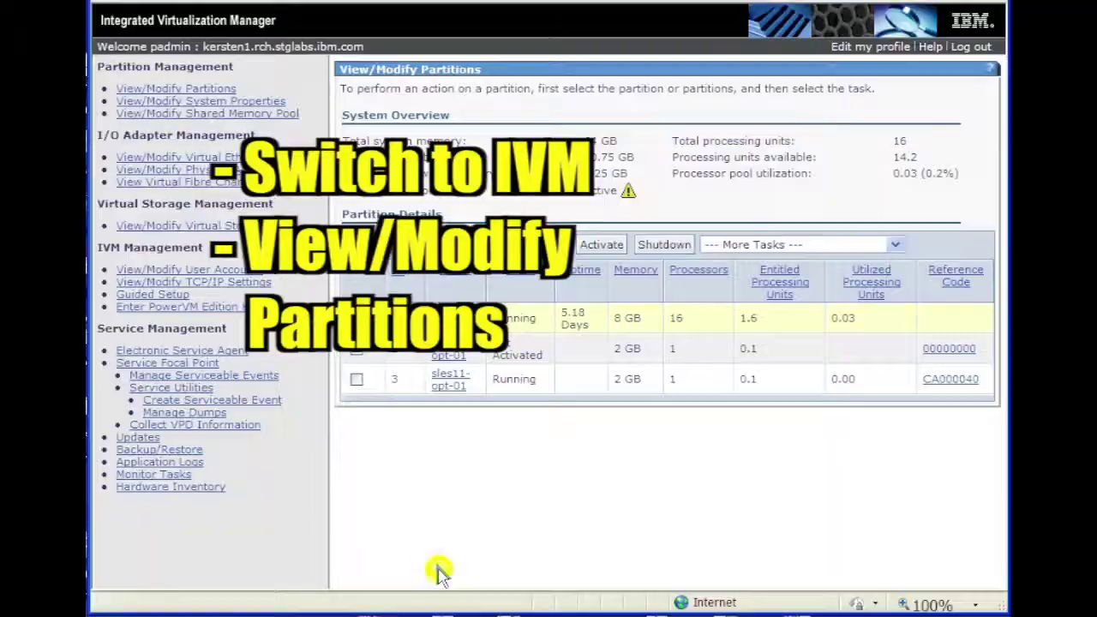